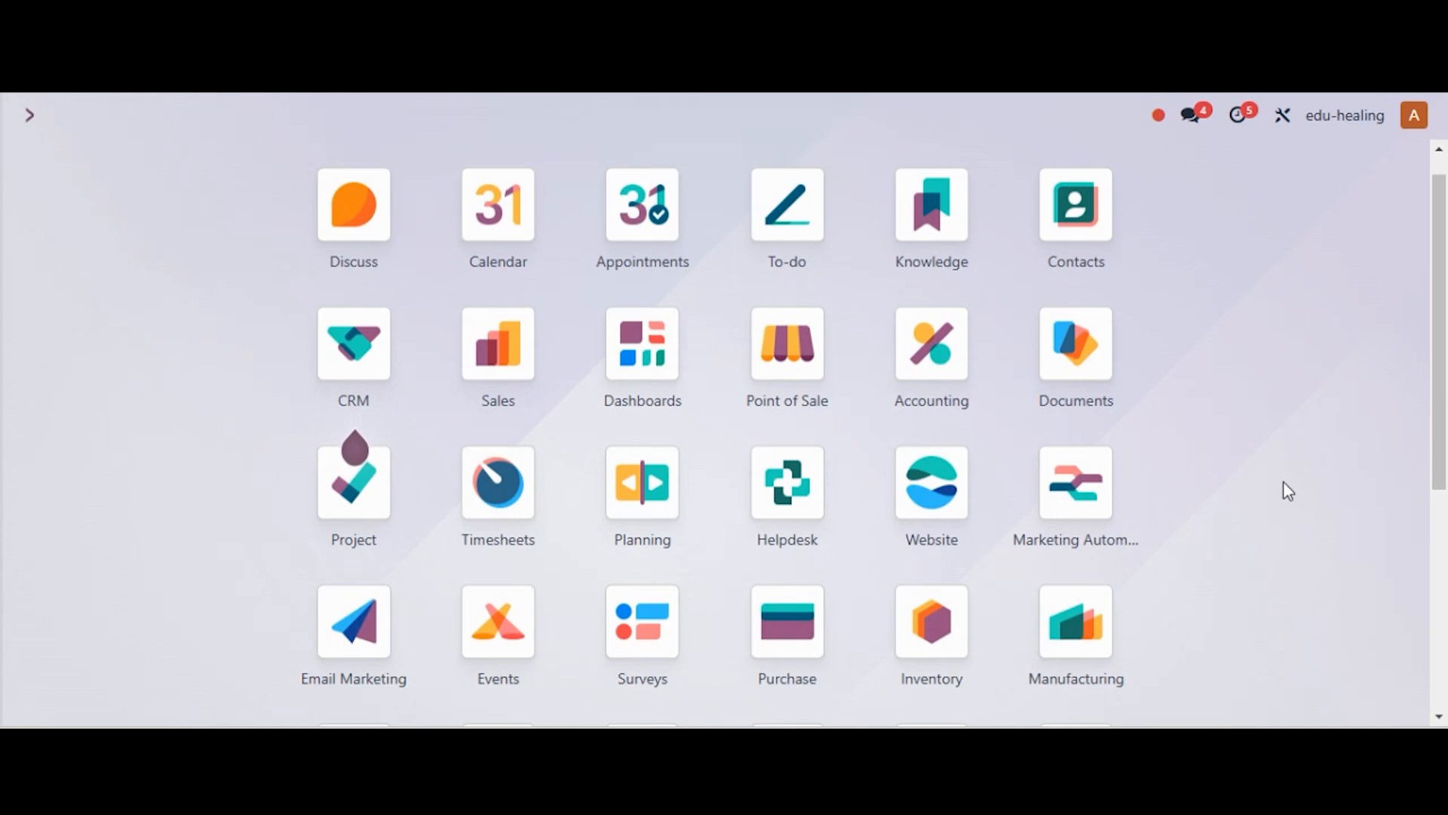
# Open the Inventory settings and confirm Dropshipping is enabled under Logistics
pyautogui.click(929, 628)
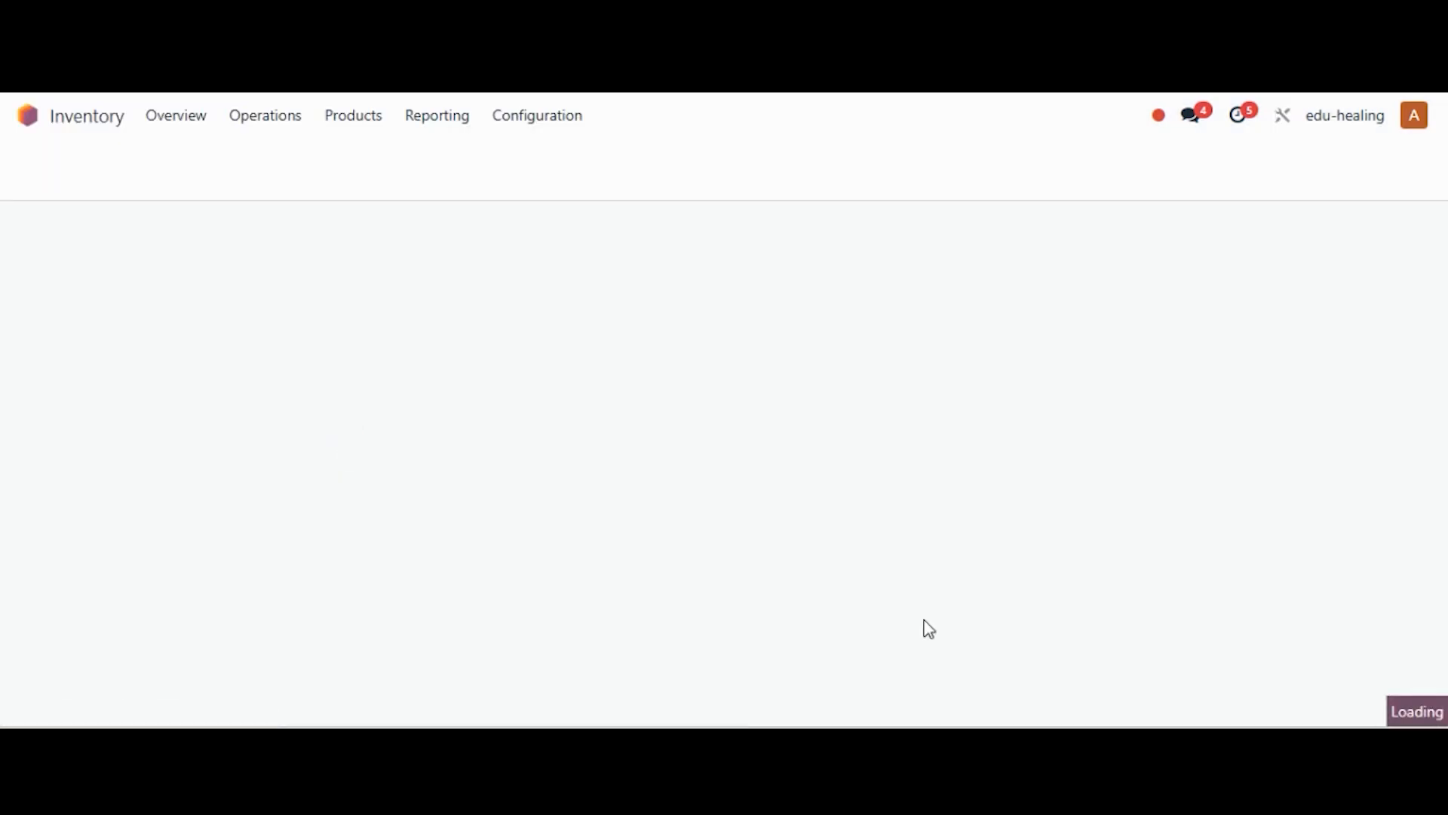
pyautogui.click(558, 117)
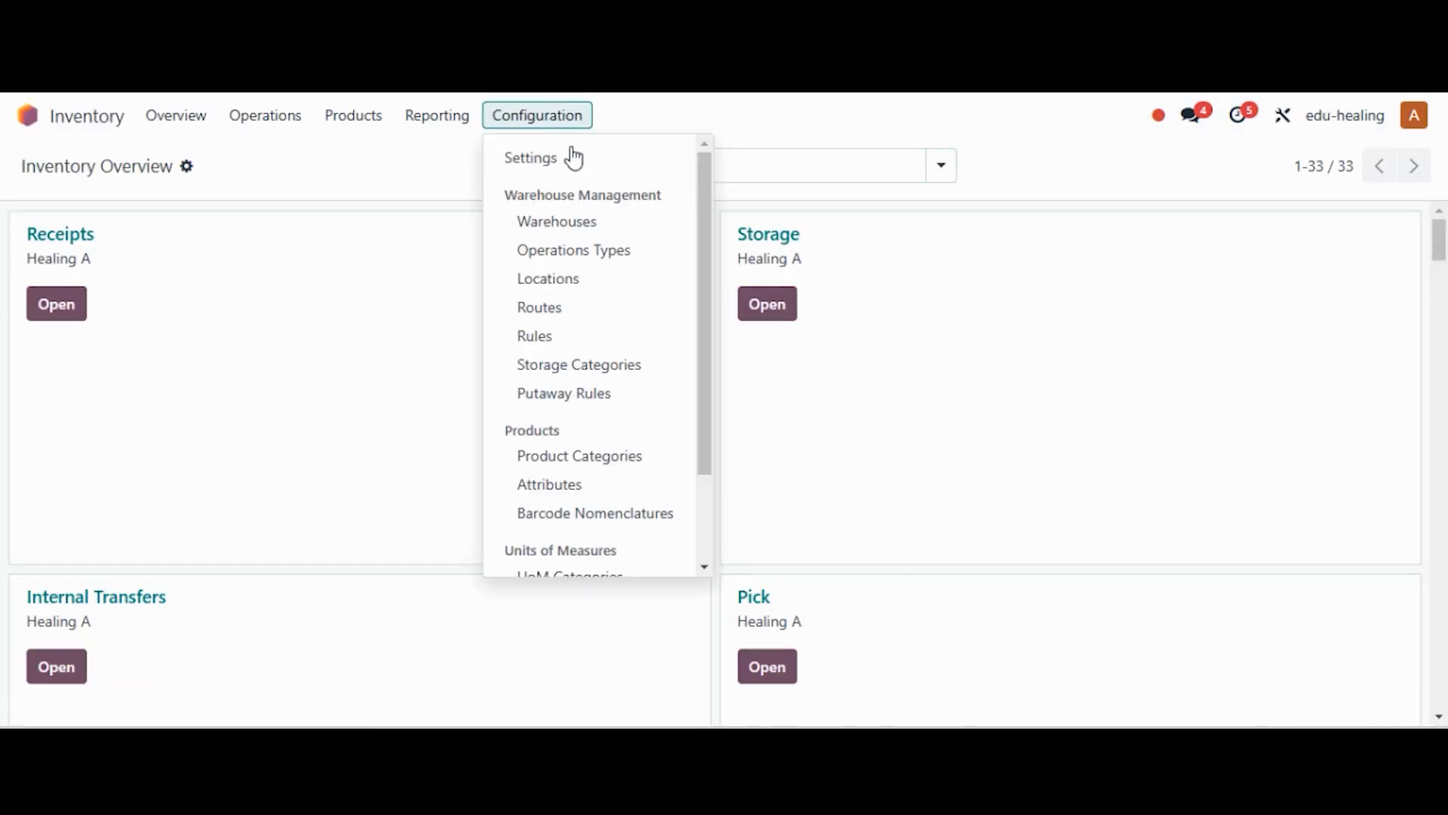
pyautogui.click(572, 159)
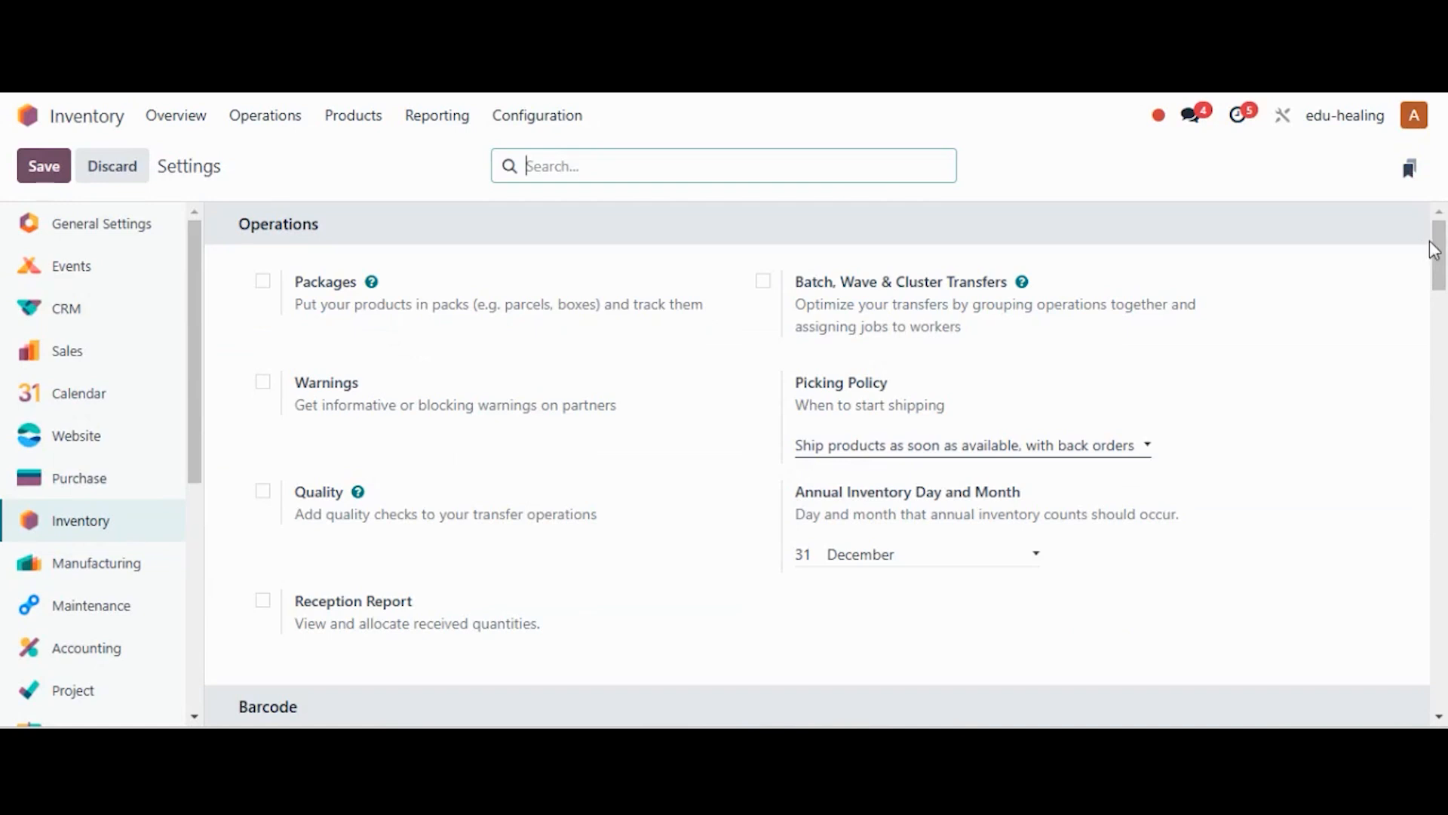
pyautogui.moveTo(1441, 249); pyautogui.dragTo(1437, 672)
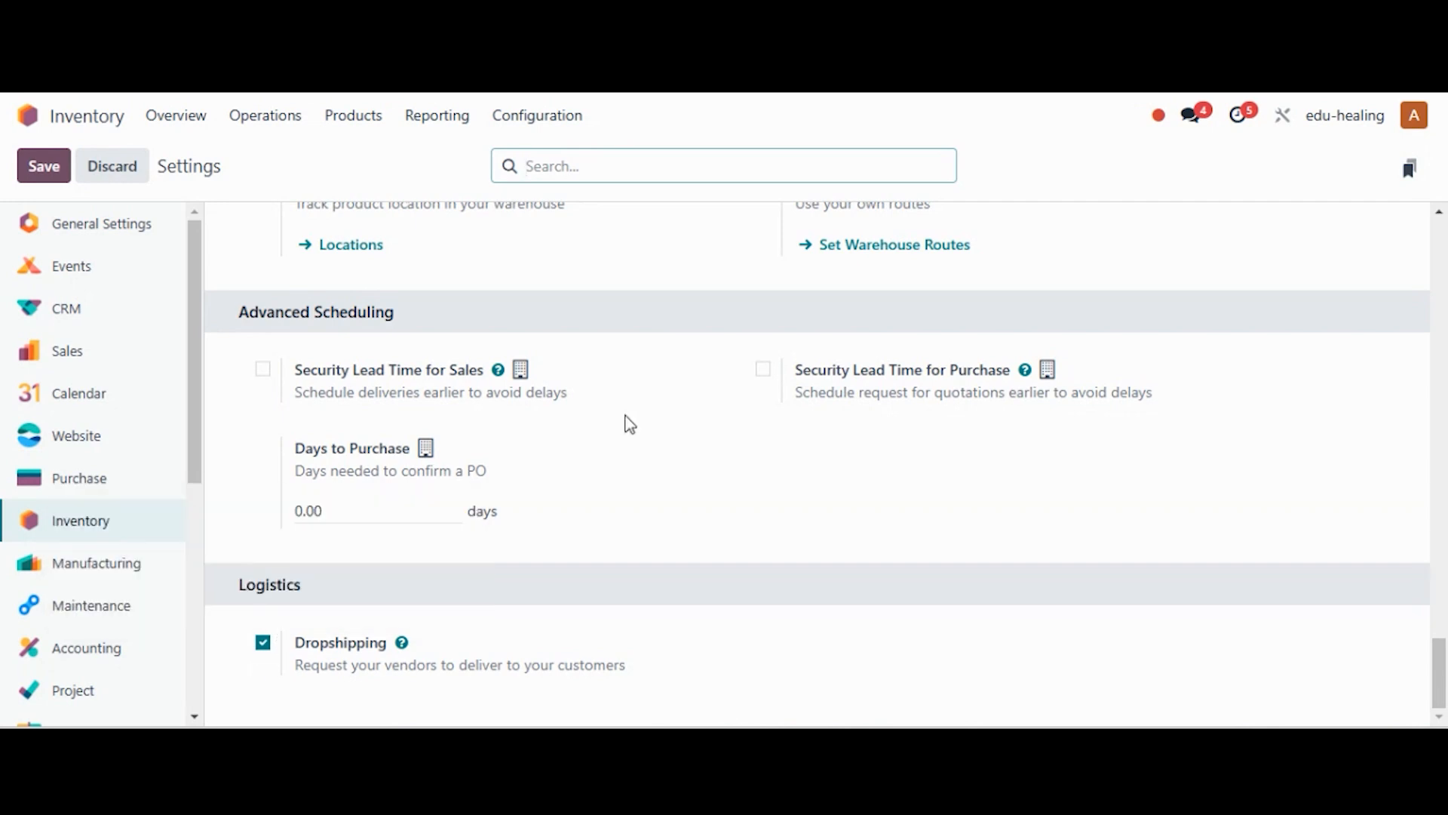
pyautogui.click(346, 120)
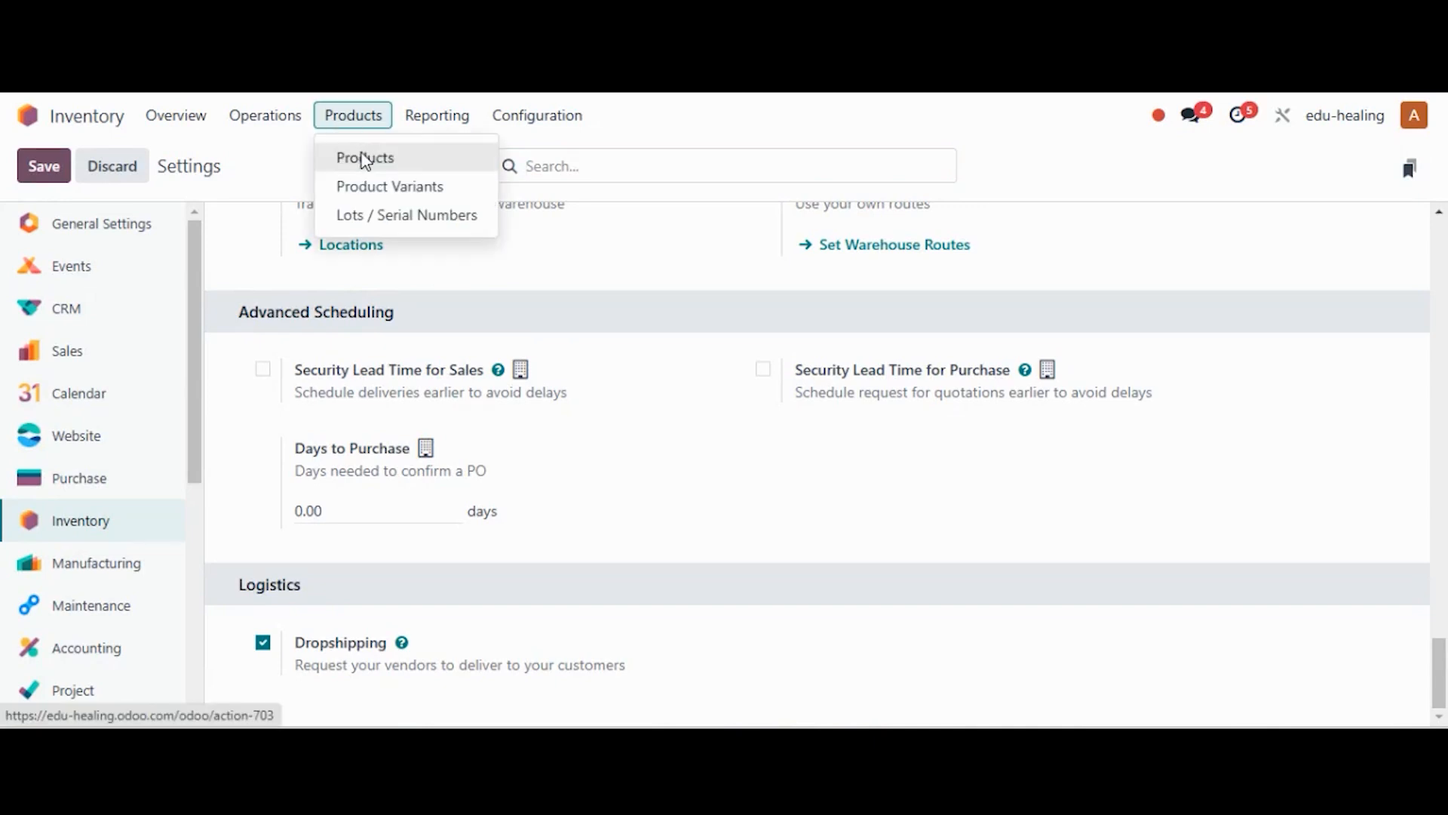
# Add the Dropship route to LED TV, save, and check its vendor priced at 10,000.00 INR
pyautogui.click(359, 154)
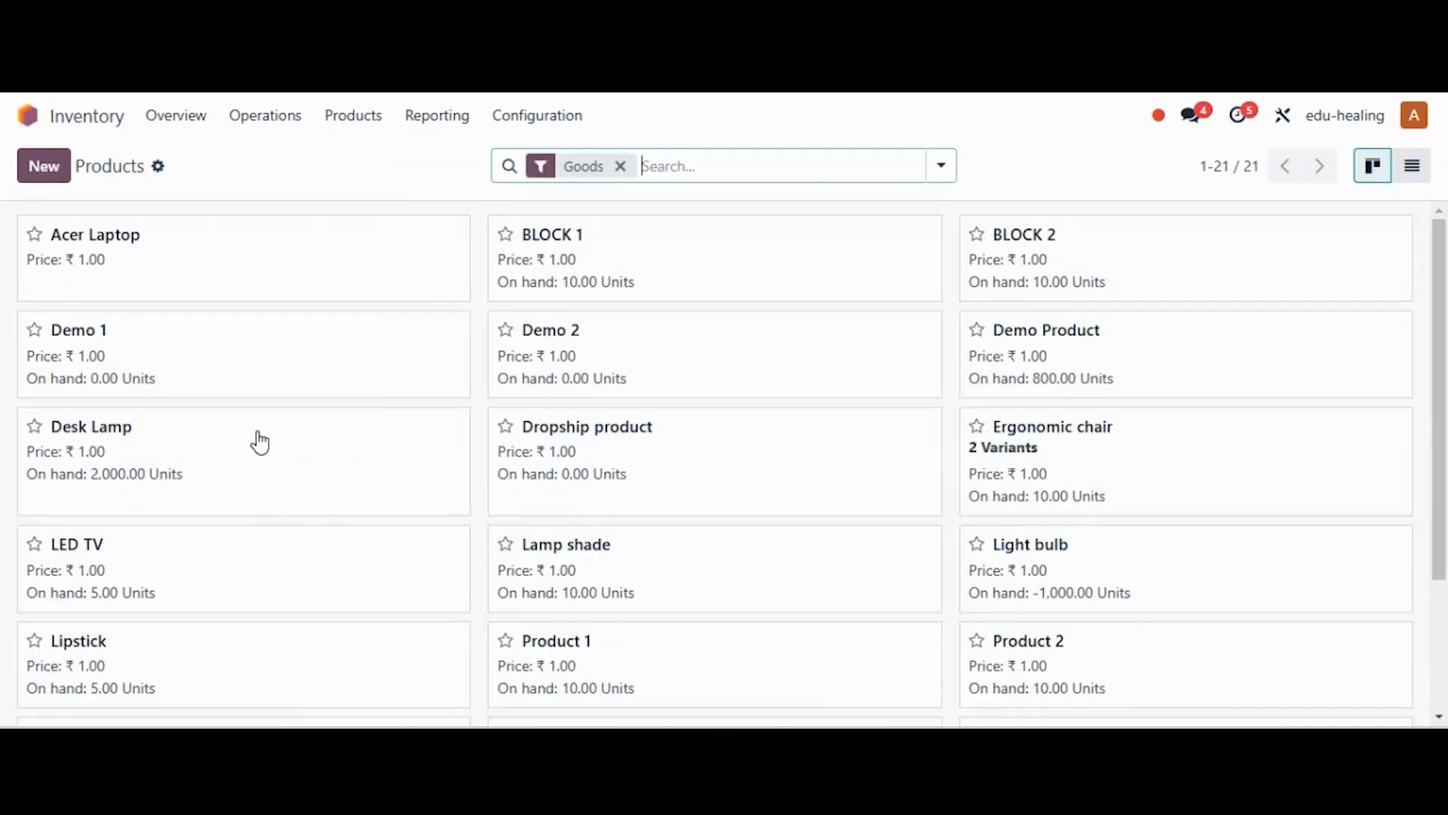
pyautogui.click(208, 570)
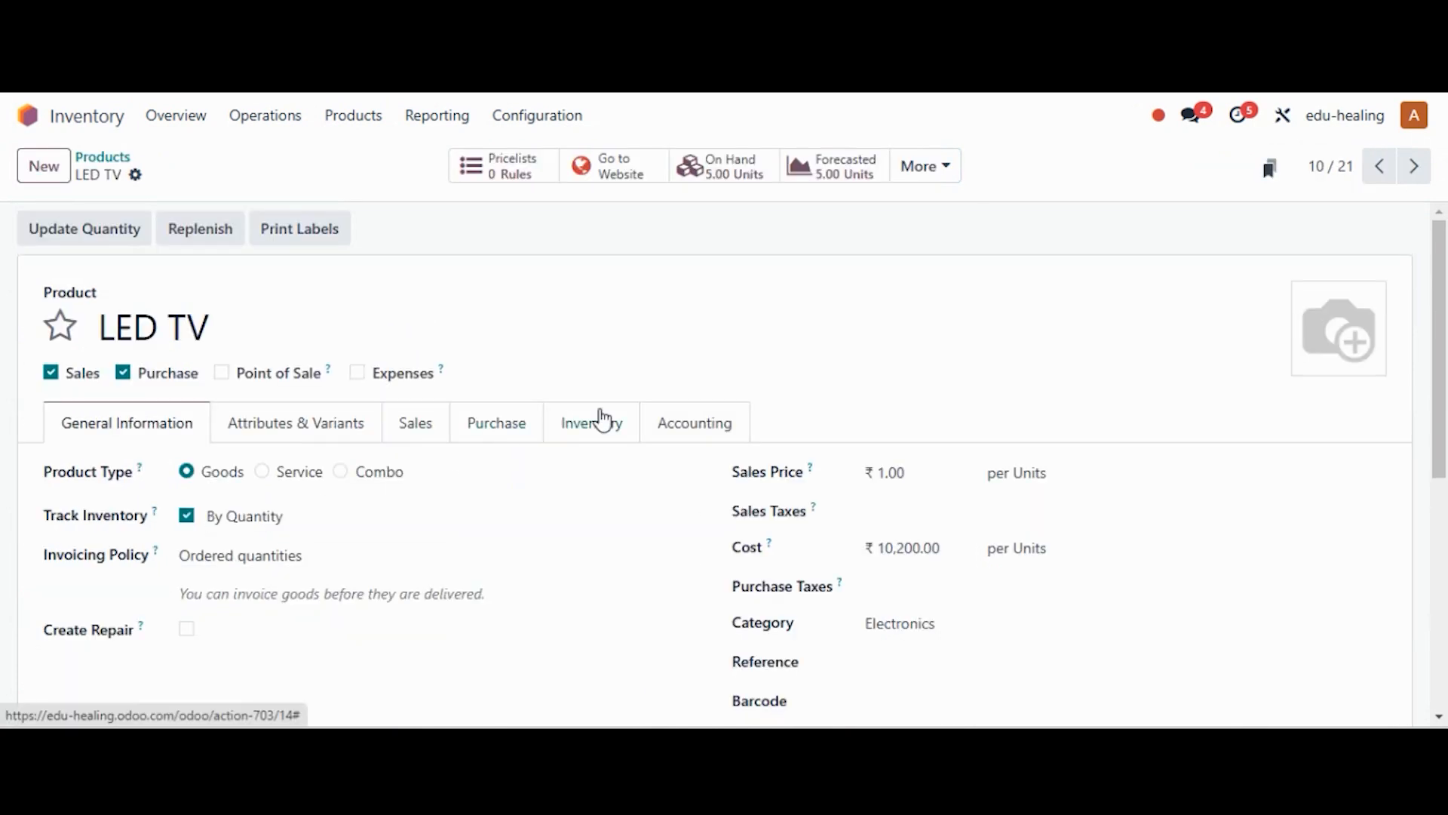
pyautogui.click(602, 421)
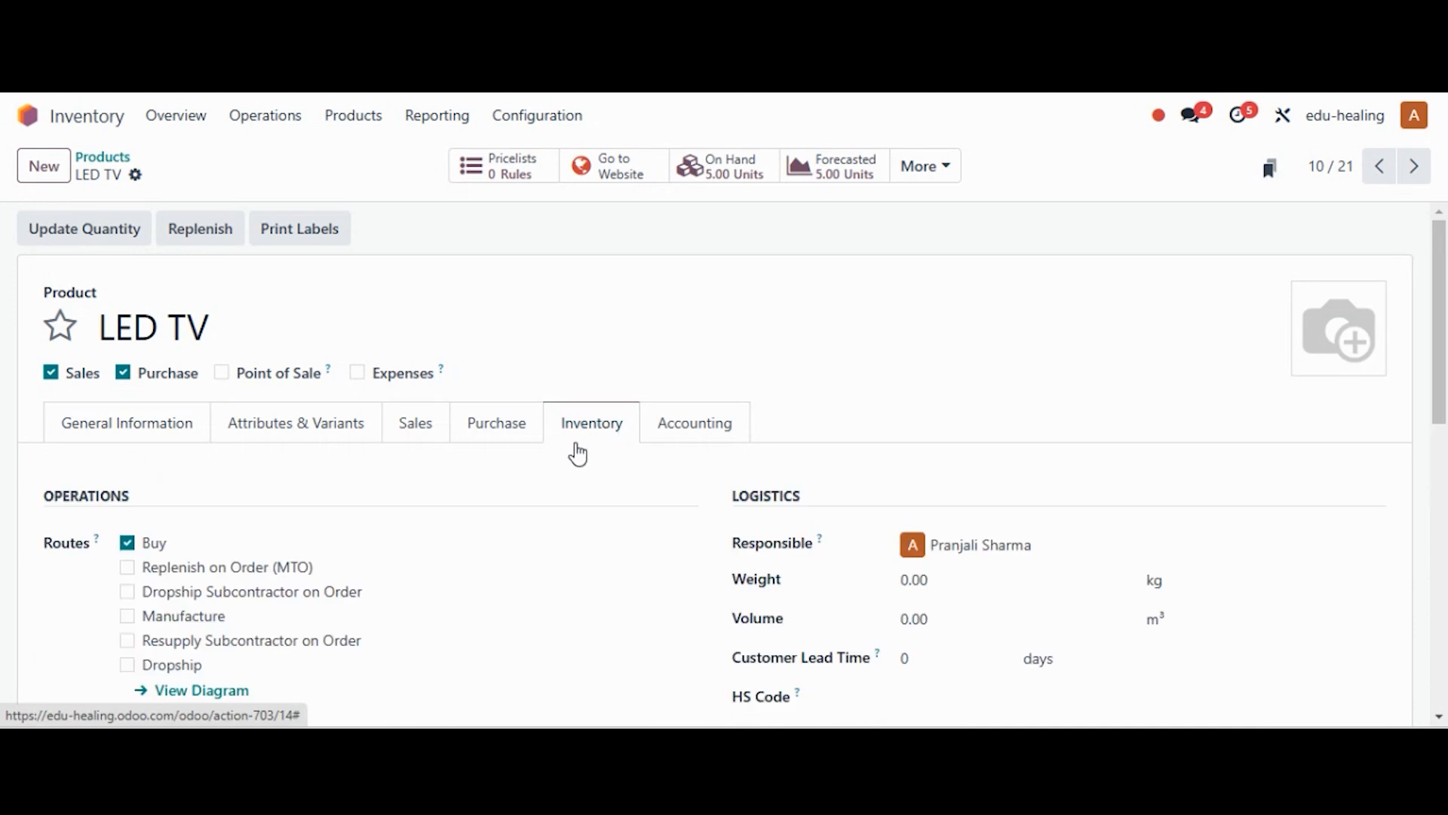
pyautogui.click(126, 666)
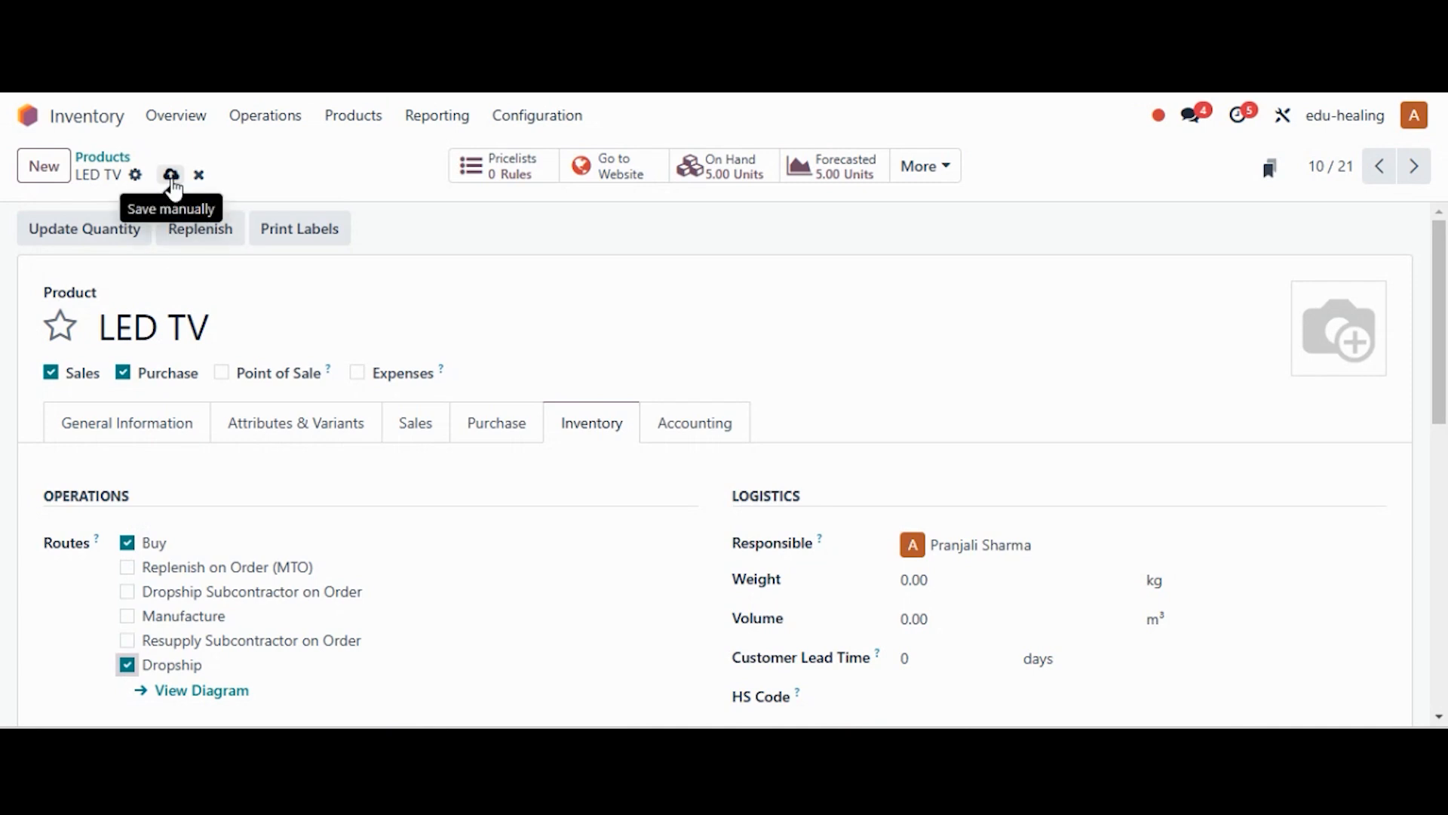
pyautogui.click(172, 180)
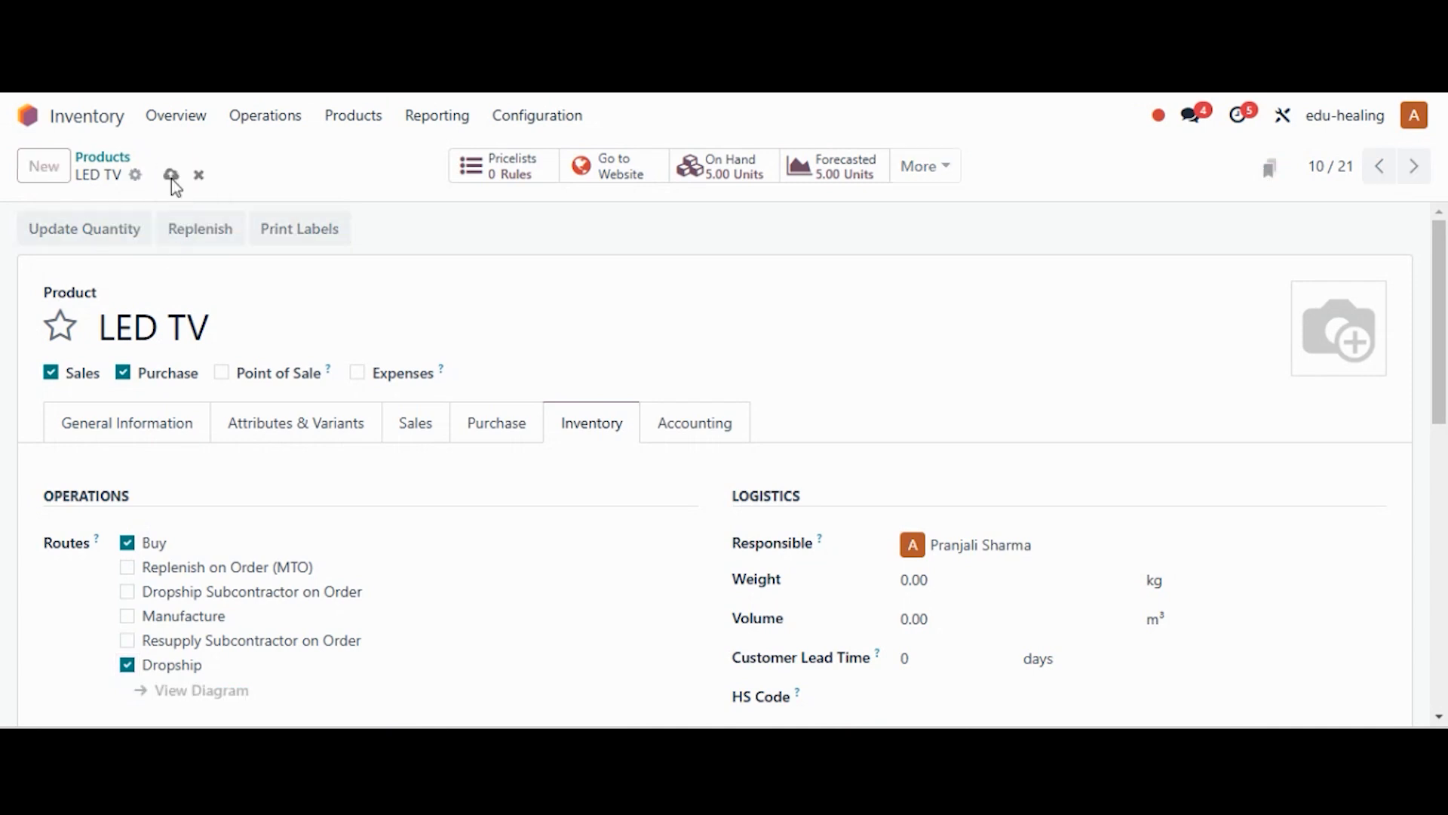
pyautogui.click(510, 431)
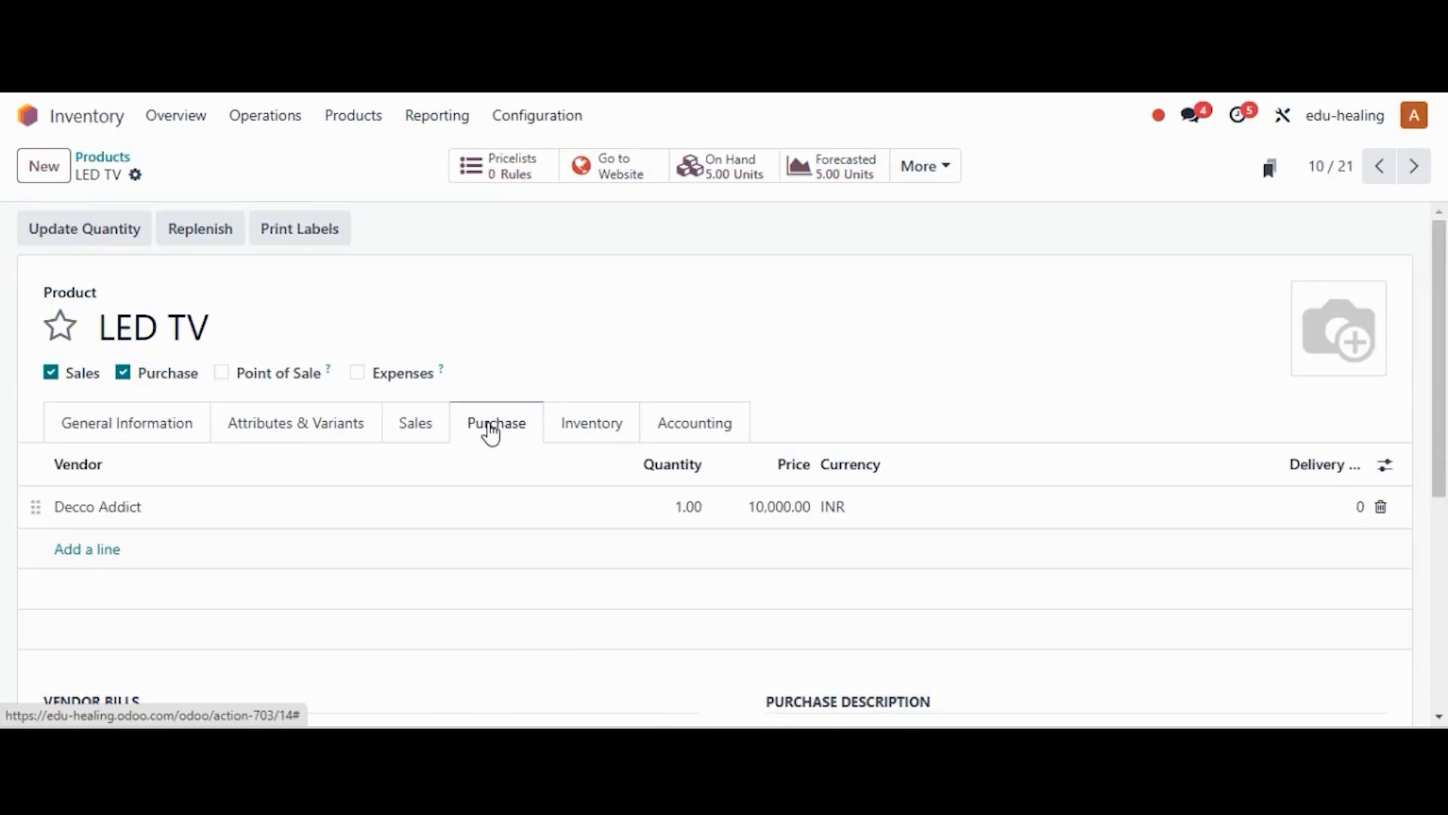
# Start a new Sales quotation and select its customer
pyautogui.click(27, 116)
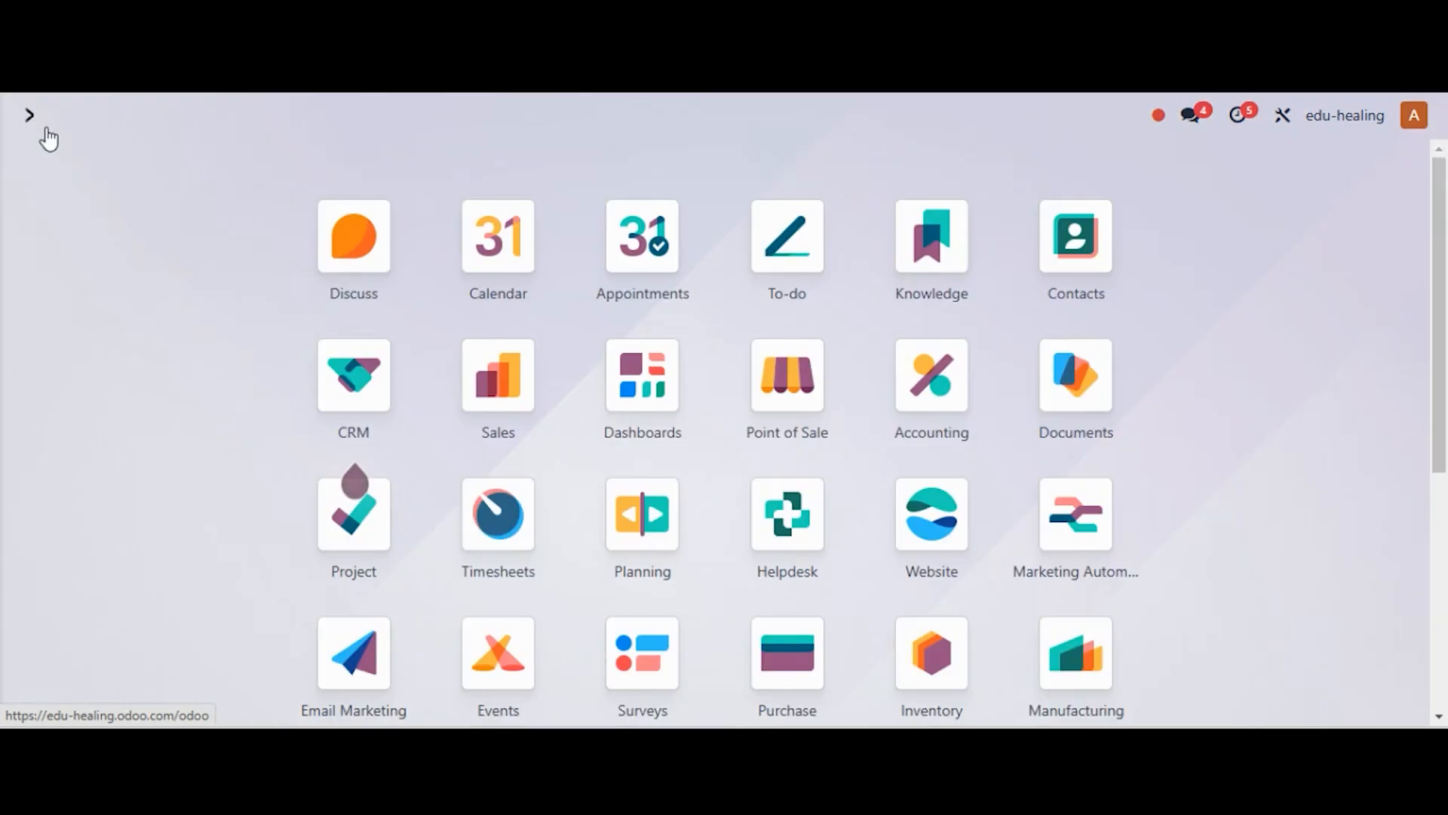
pyautogui.click(523, 372)
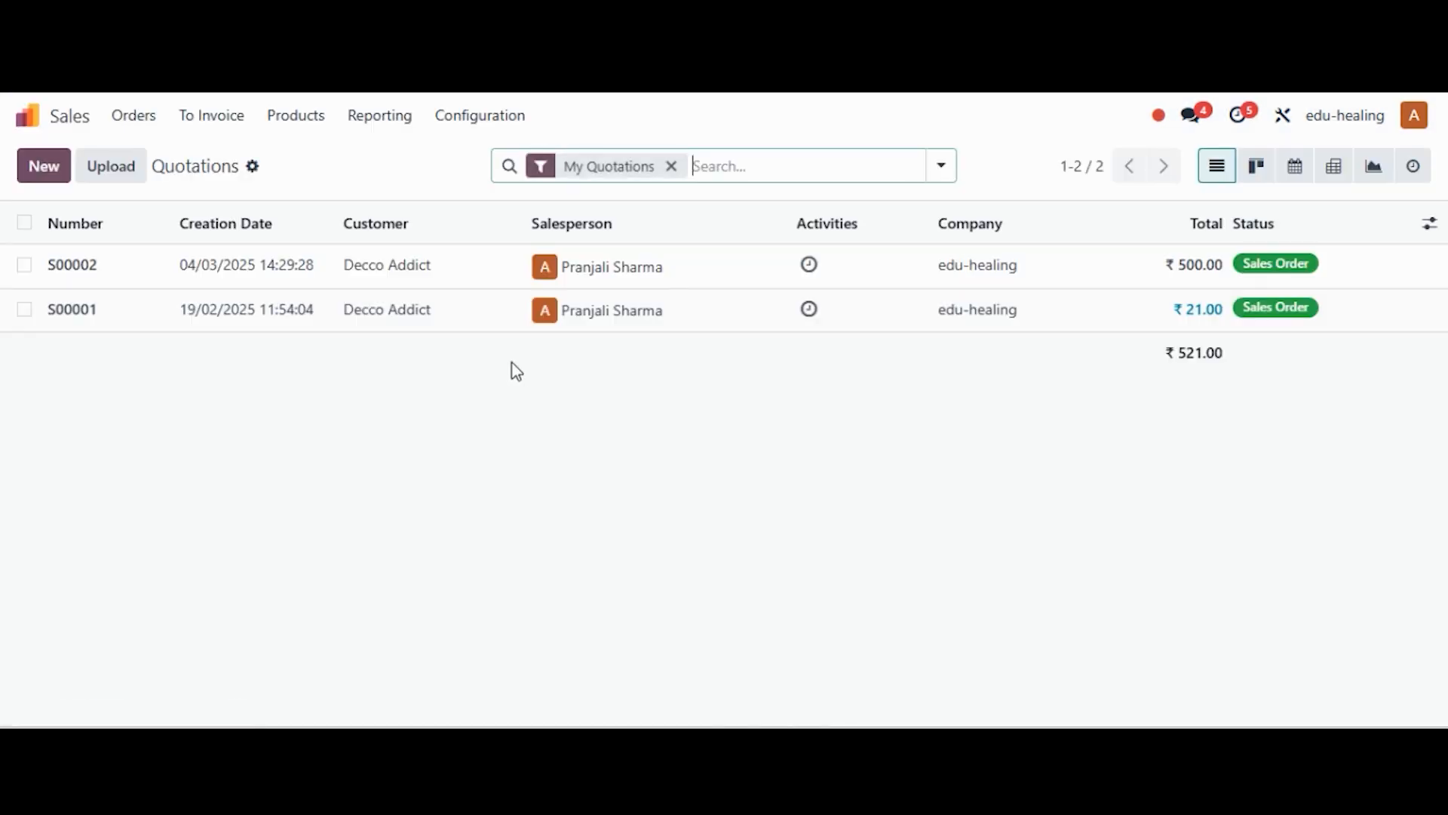
pyautogui.click(39, 173)
pyautogui.click(249, 353)
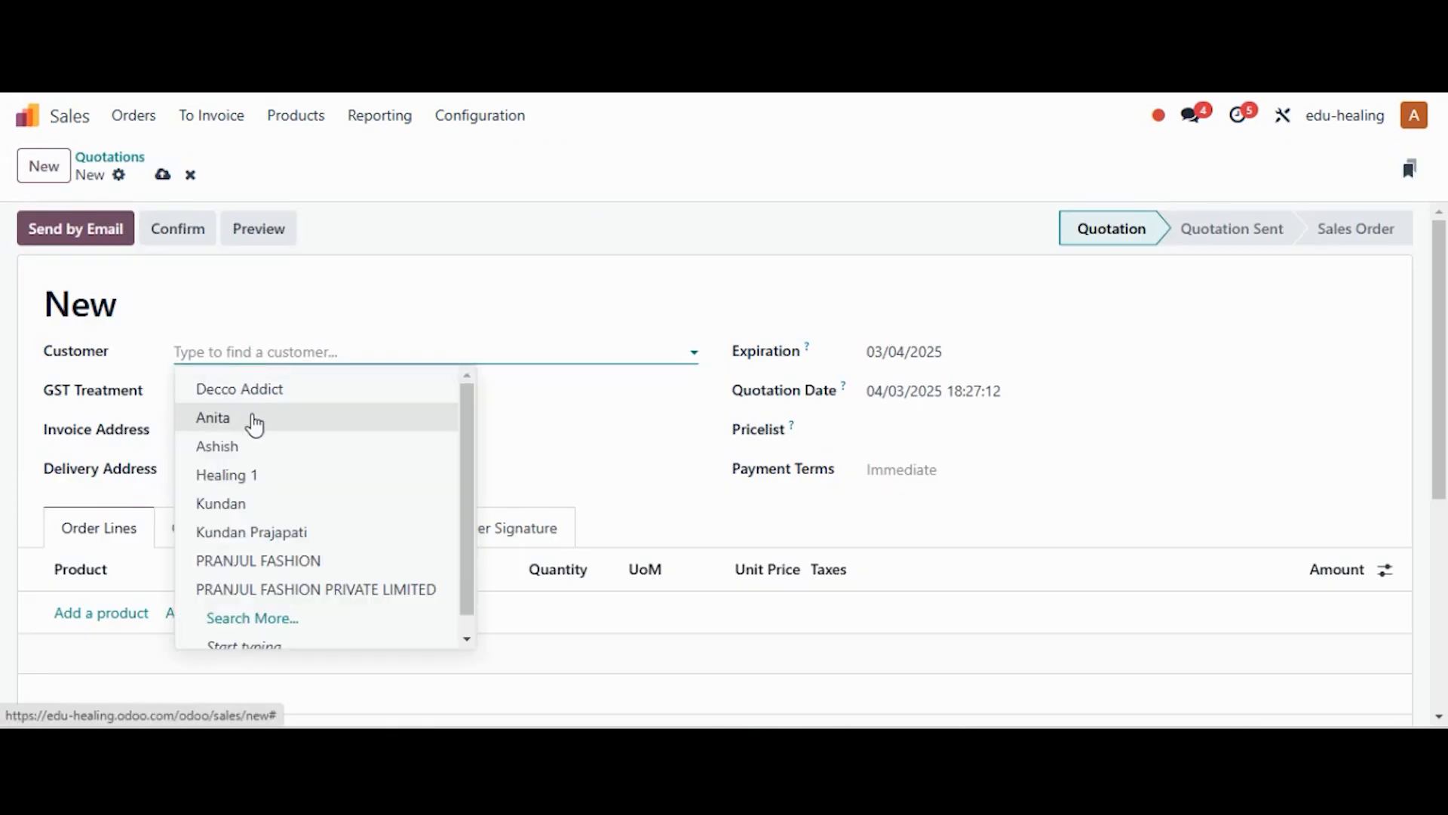
pyautogui.click(255, 419)
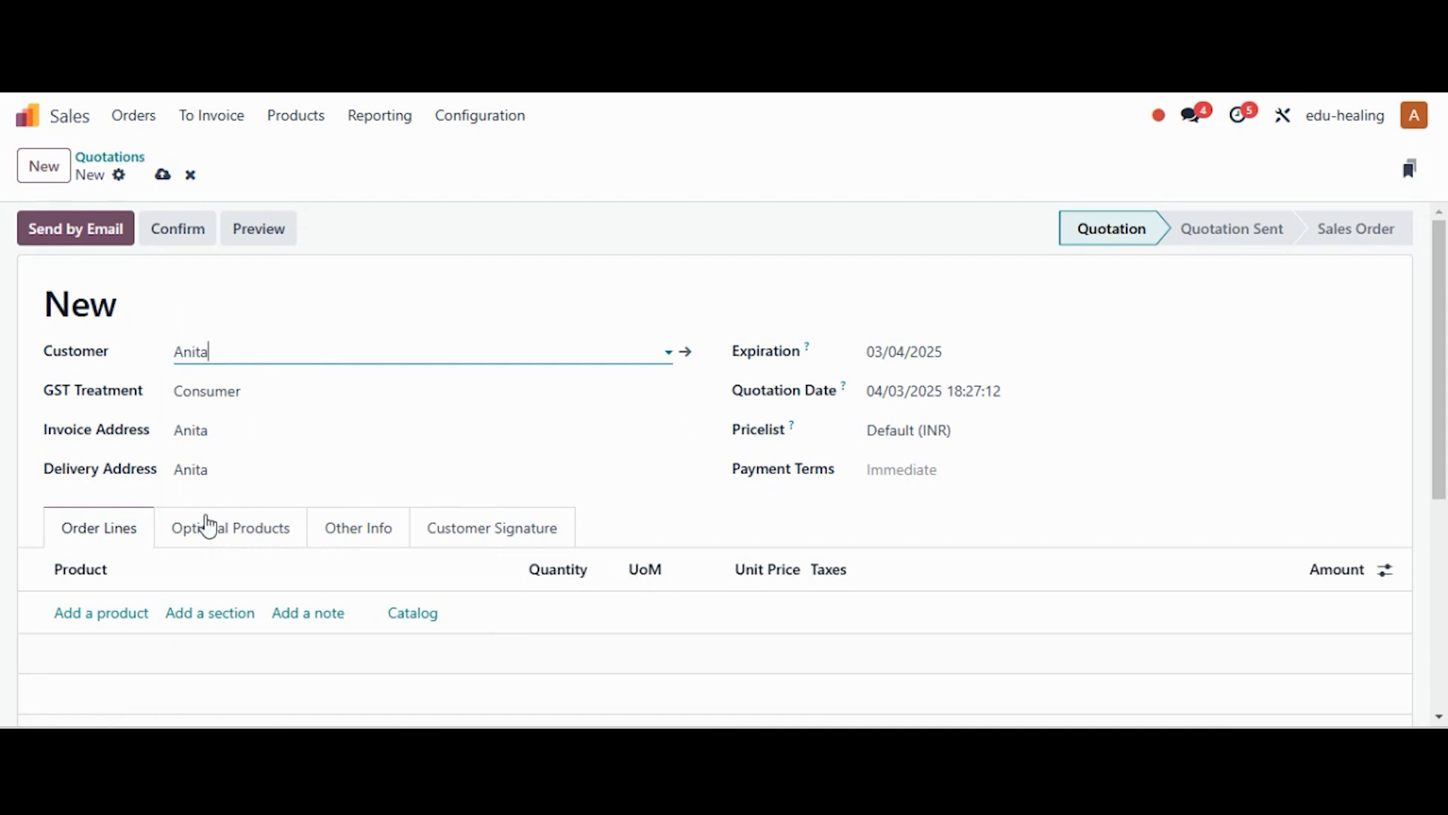
# Add an LED TV line with quantity 2 at unit price 20,000, totalling ₹40,000.00
pyautogui.click(127, 612)
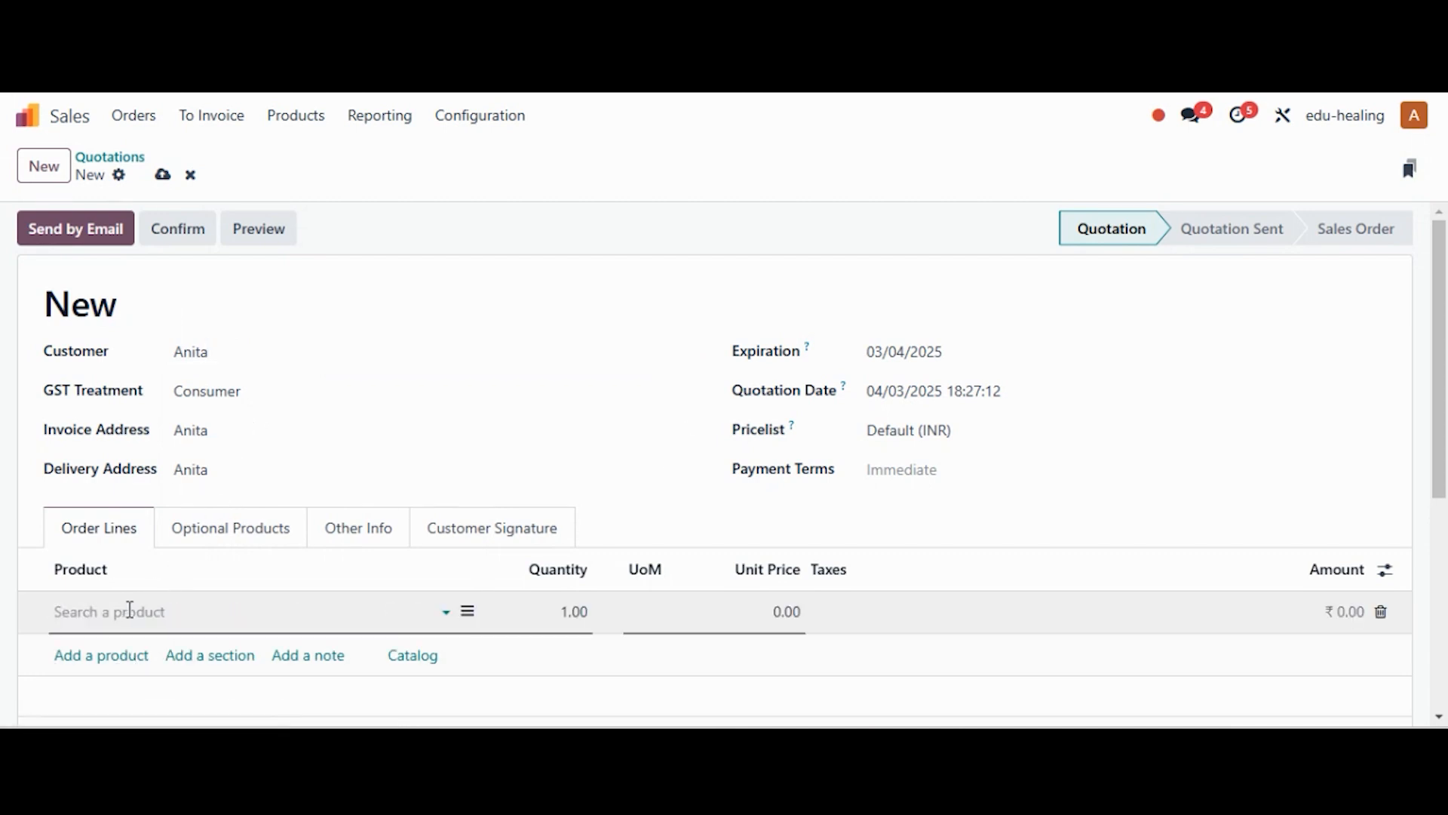
pyautogui.write('ed')
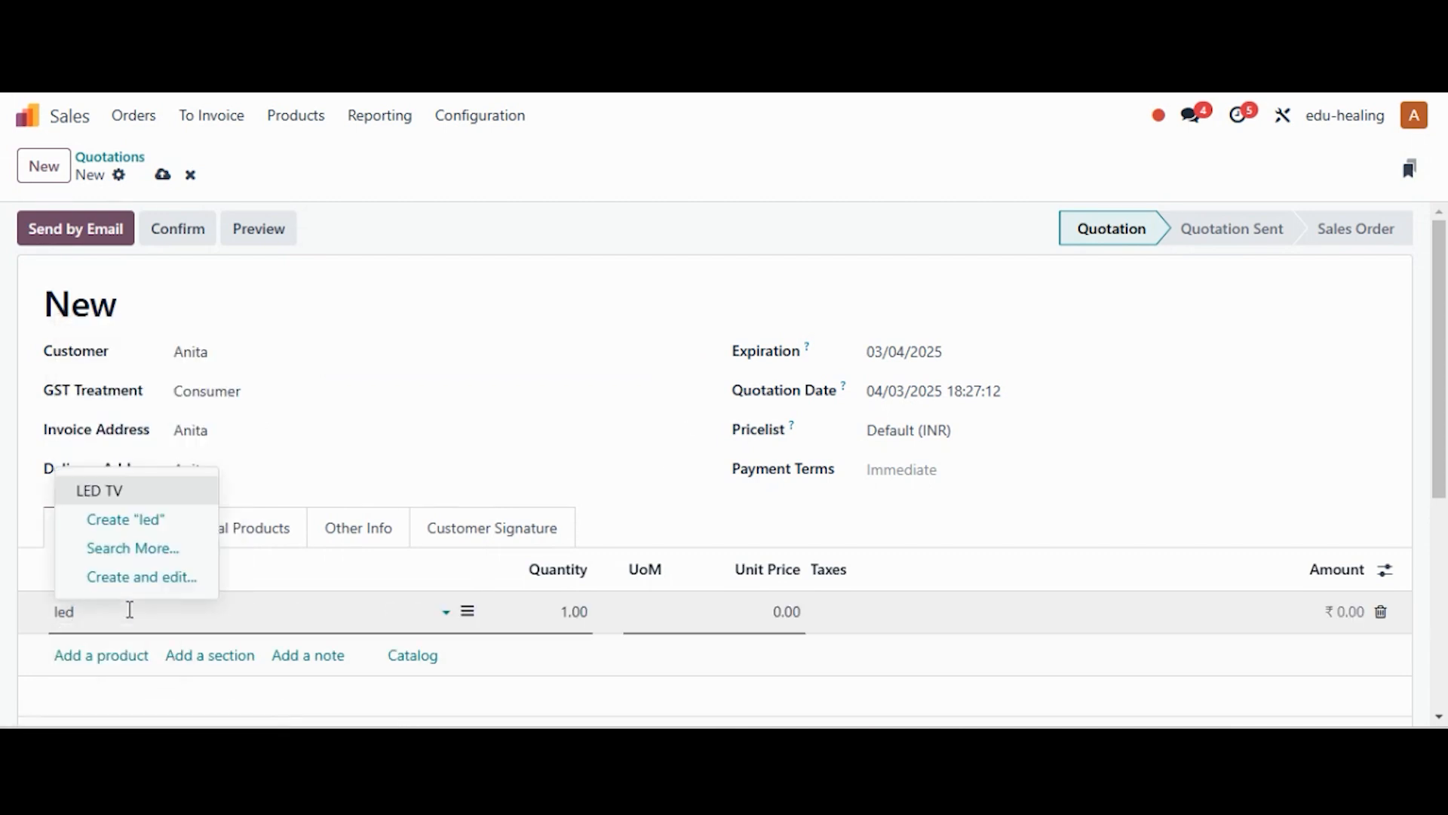
pyautogui.click(121, 498)
pyautogui.click(567, 607)
pyautogui.write('2')
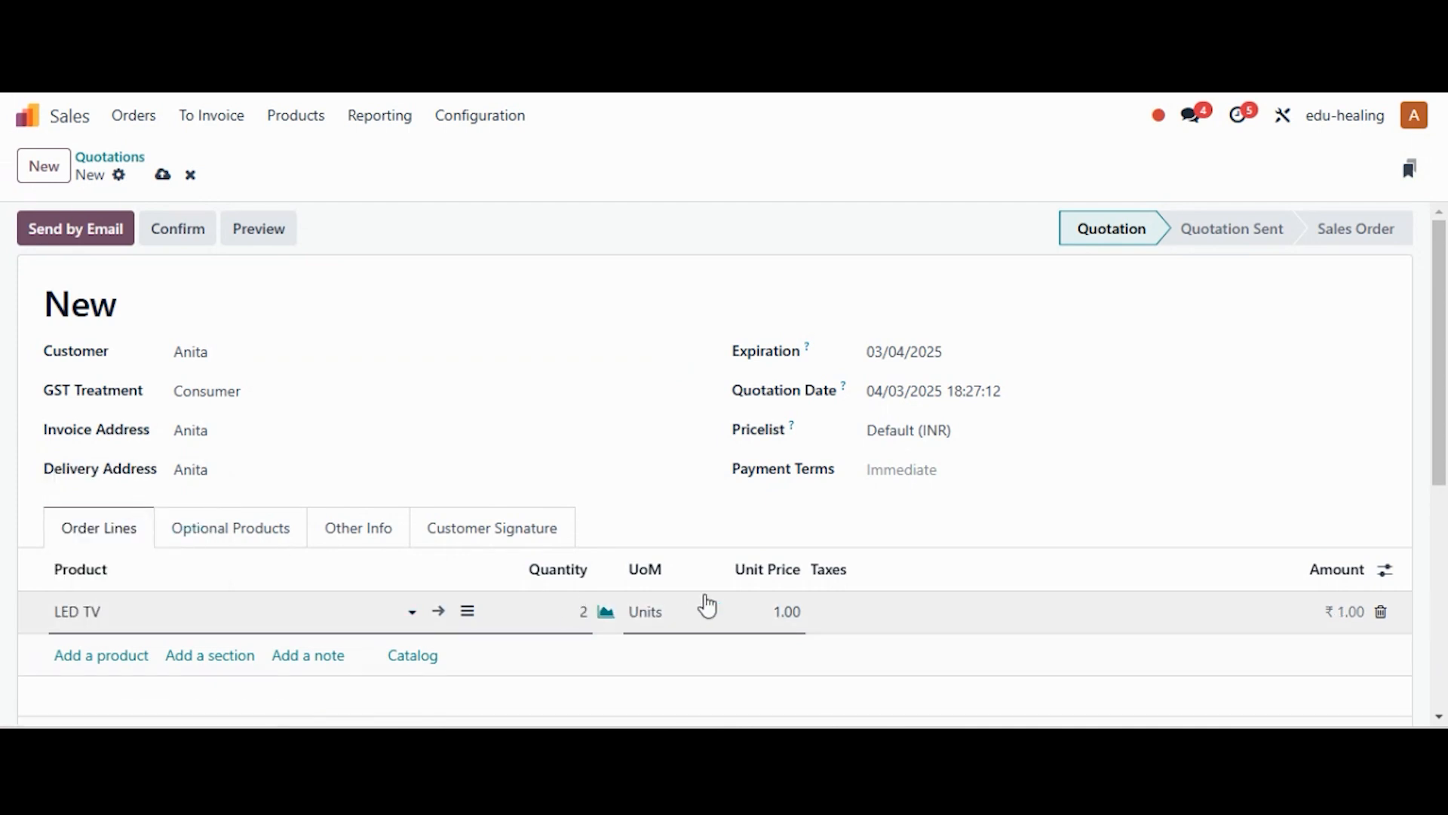
pyautogui.click(784, 608)
pyautogui.write('20000')
pyautogui.click(714, 579)
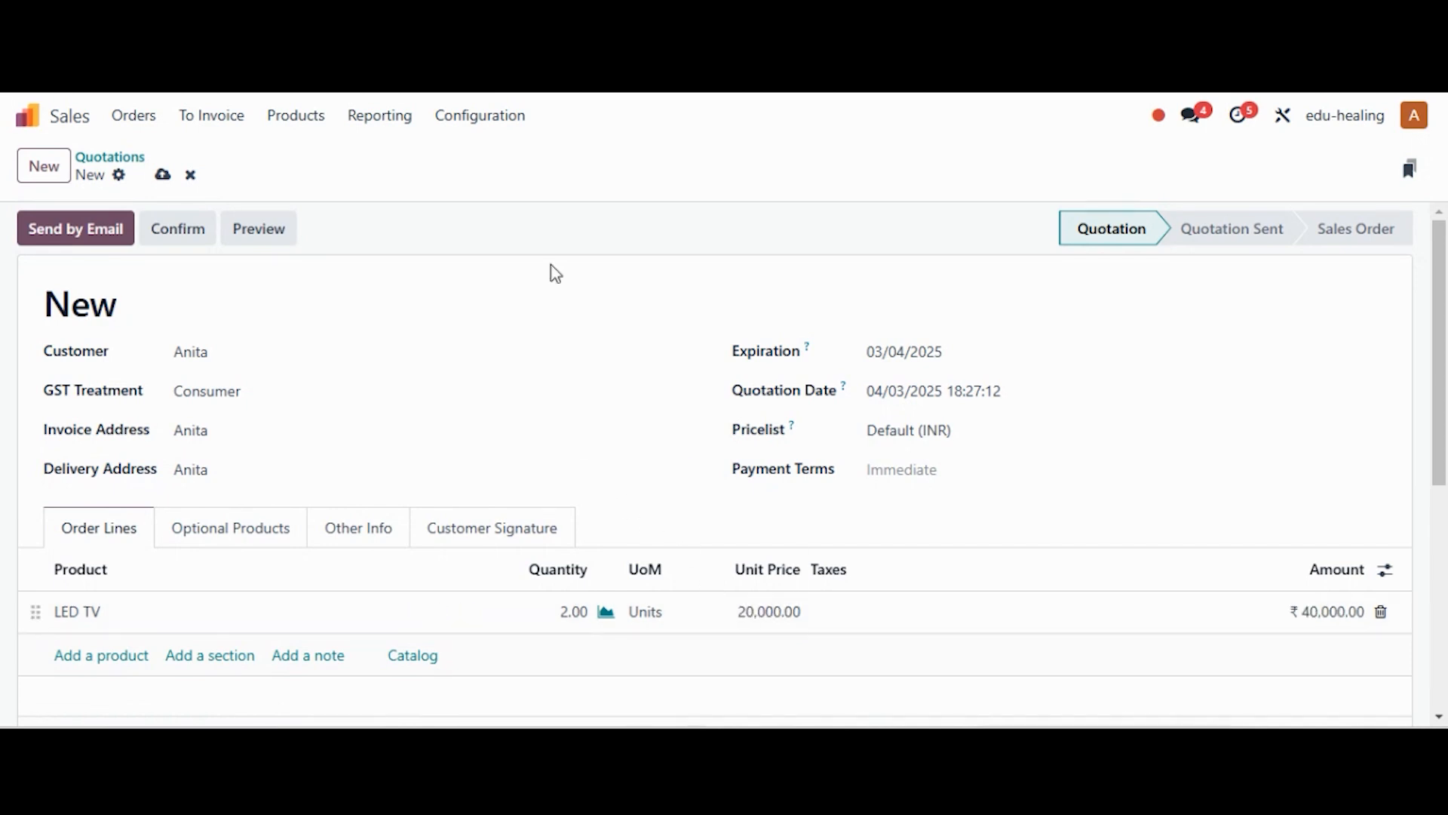
# Confirm sales order S00003, then confirm its linked RFQ P00022 to Decco Addict
pyautogui.click(178, 233)
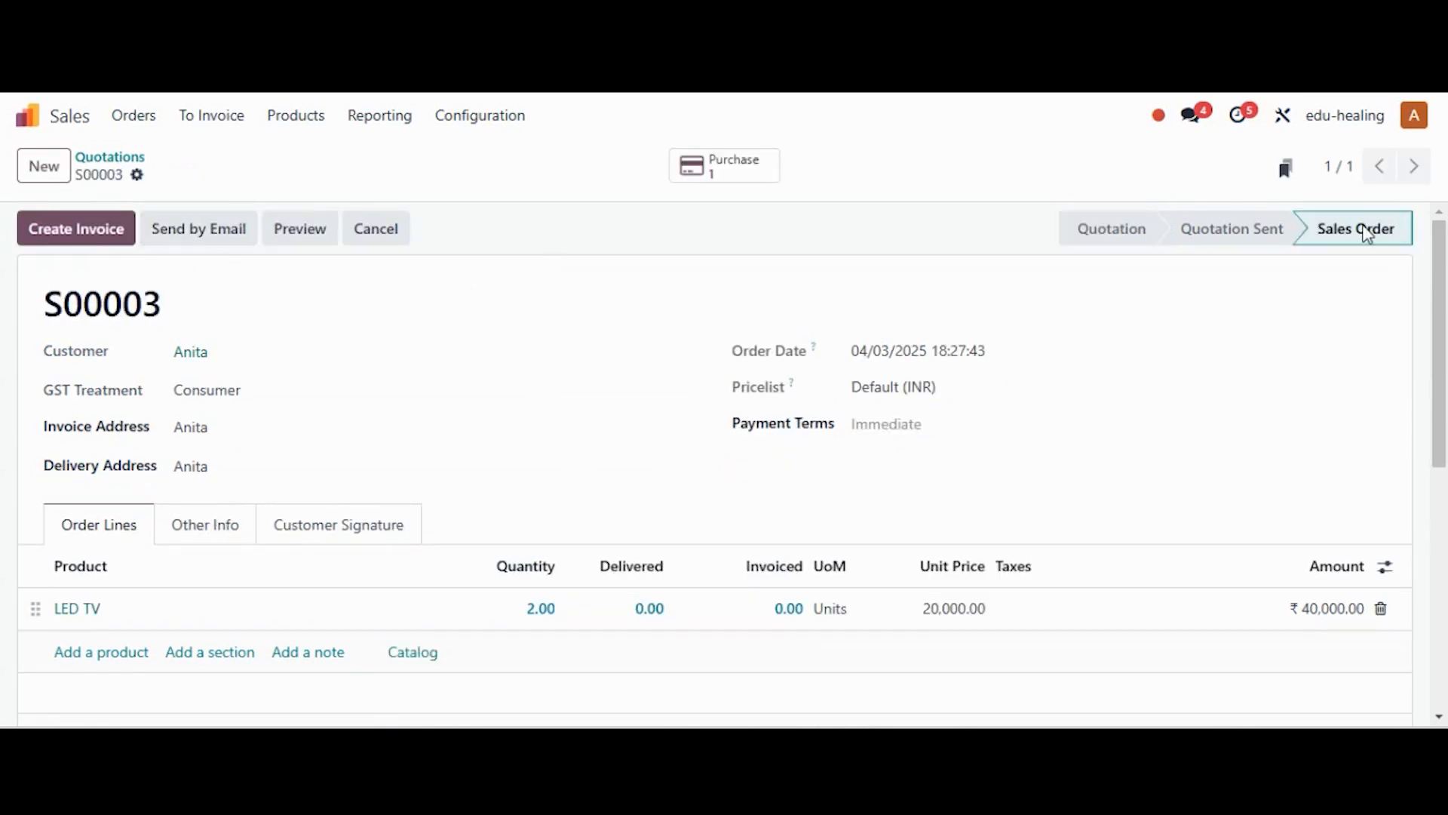
pyautogui.click(747, 181)
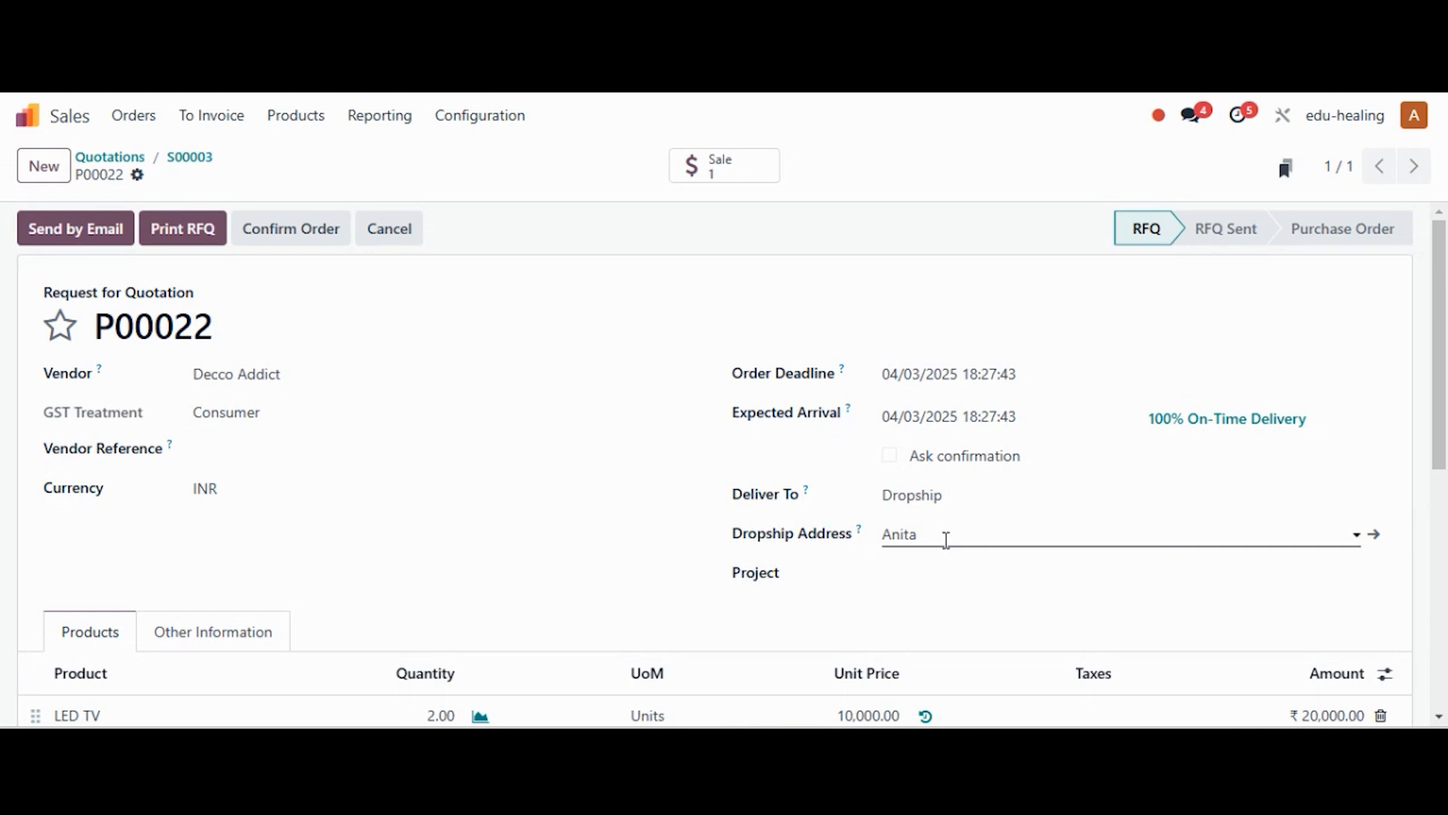
pyautogui.scroll(-2, 1403, 434)
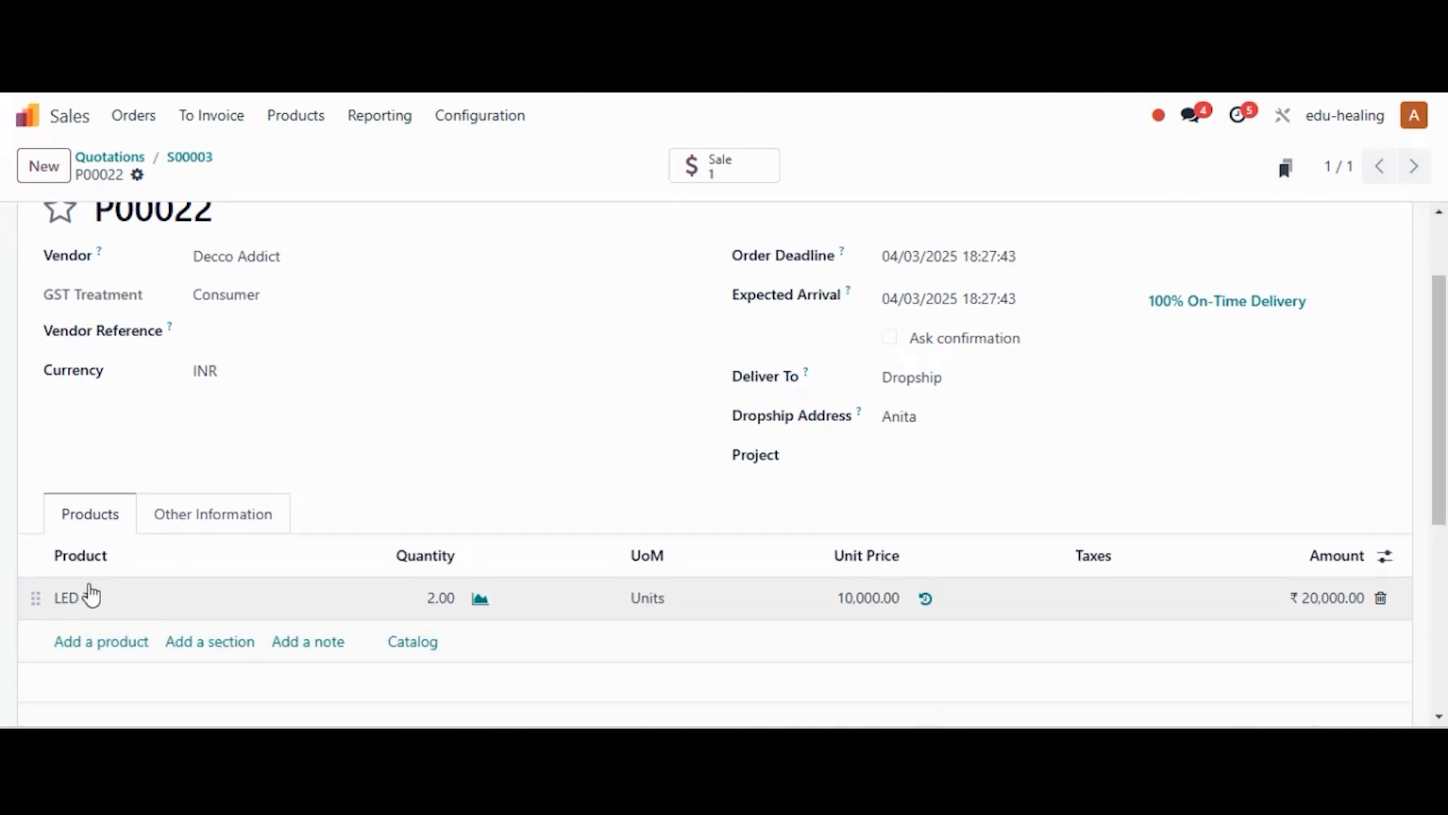
pyautogui.scroll(2, 647, 502)
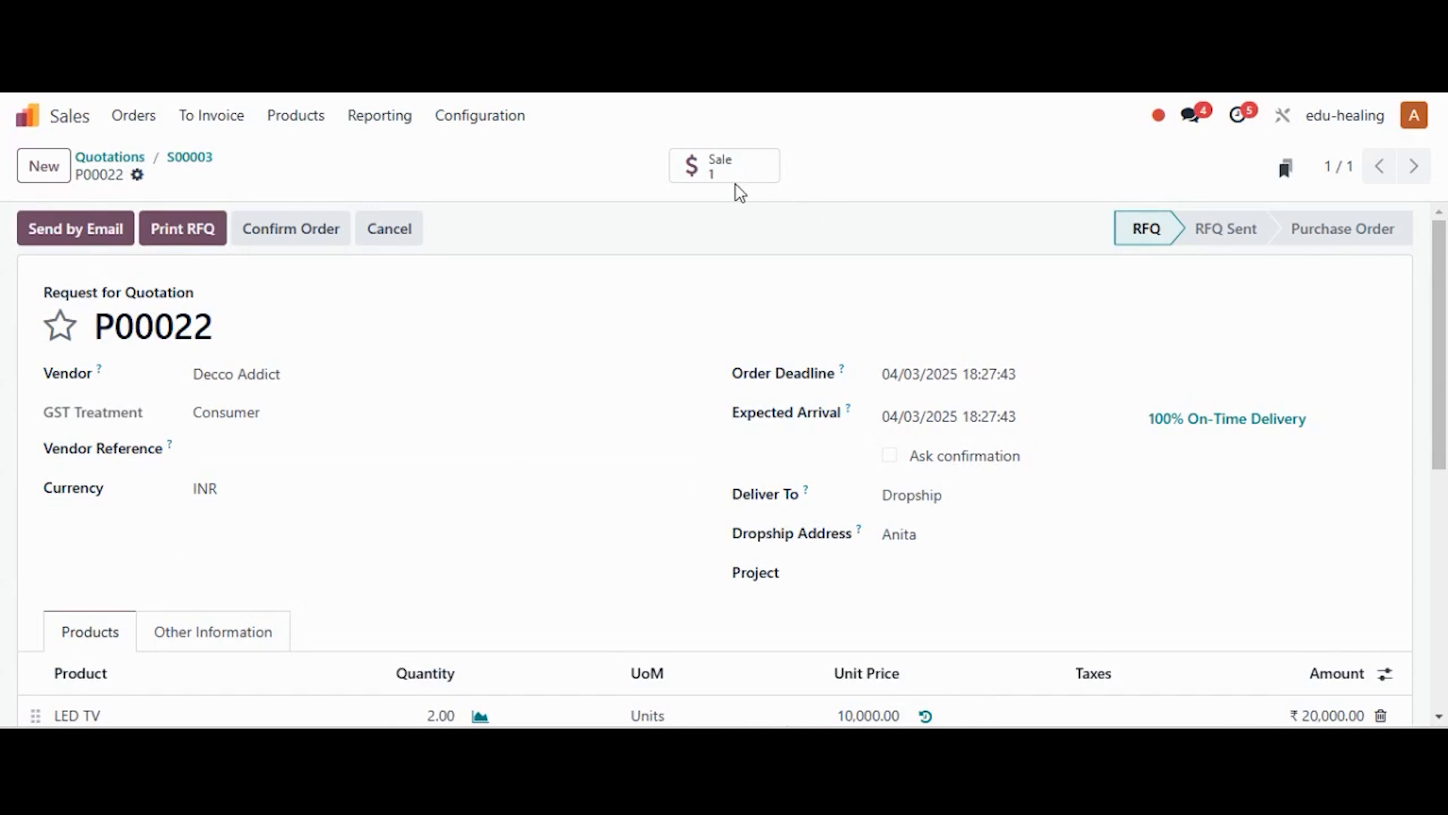
pyautogui.click(312, 240)
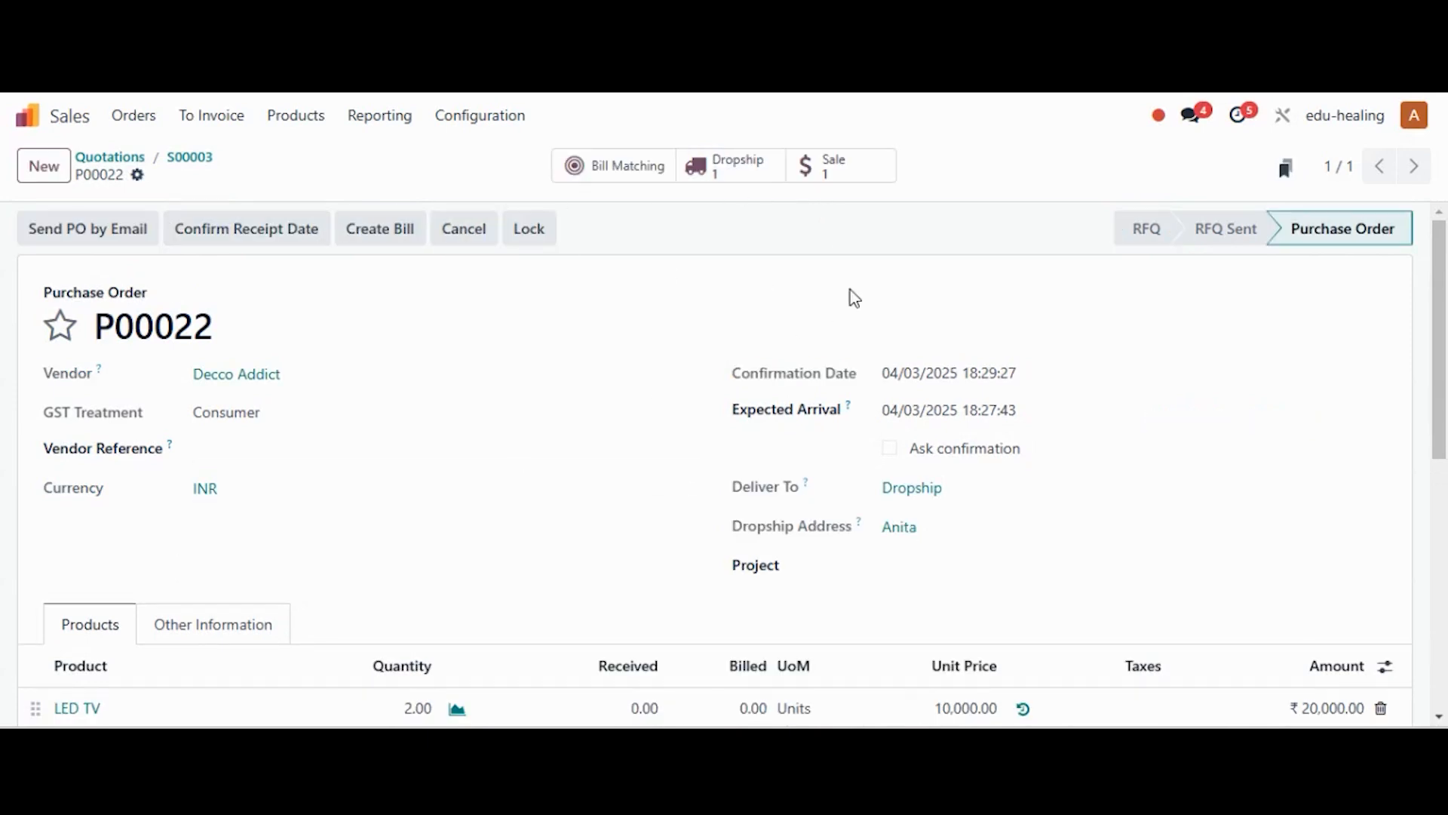
# Validate dropship transfer DS/00002 for the 2 LED TVs and return to P00022
pyautogui.click(731, 181)
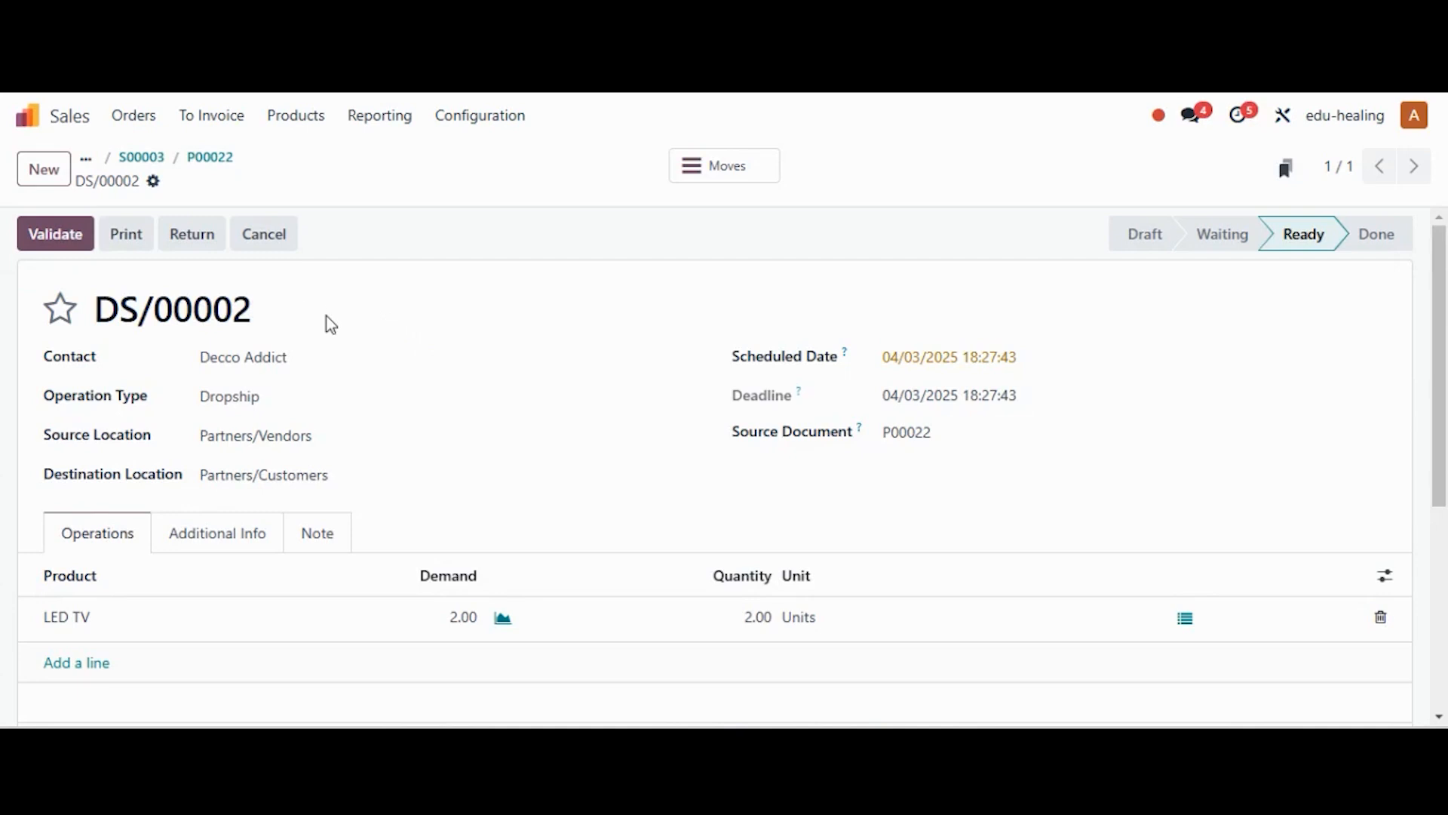
pyautogui.click(66, 238)
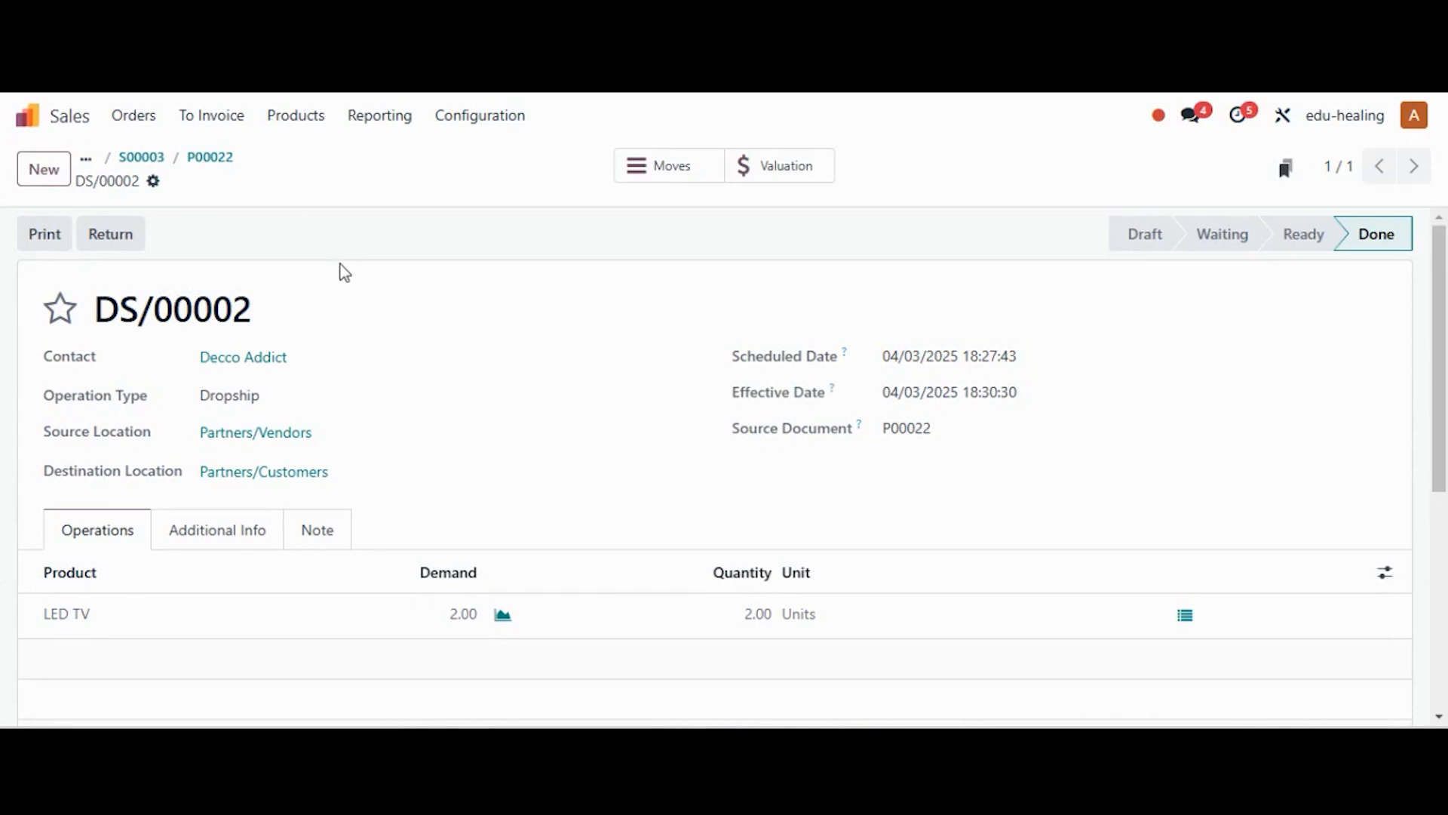
pyautogui.click(211, 157)
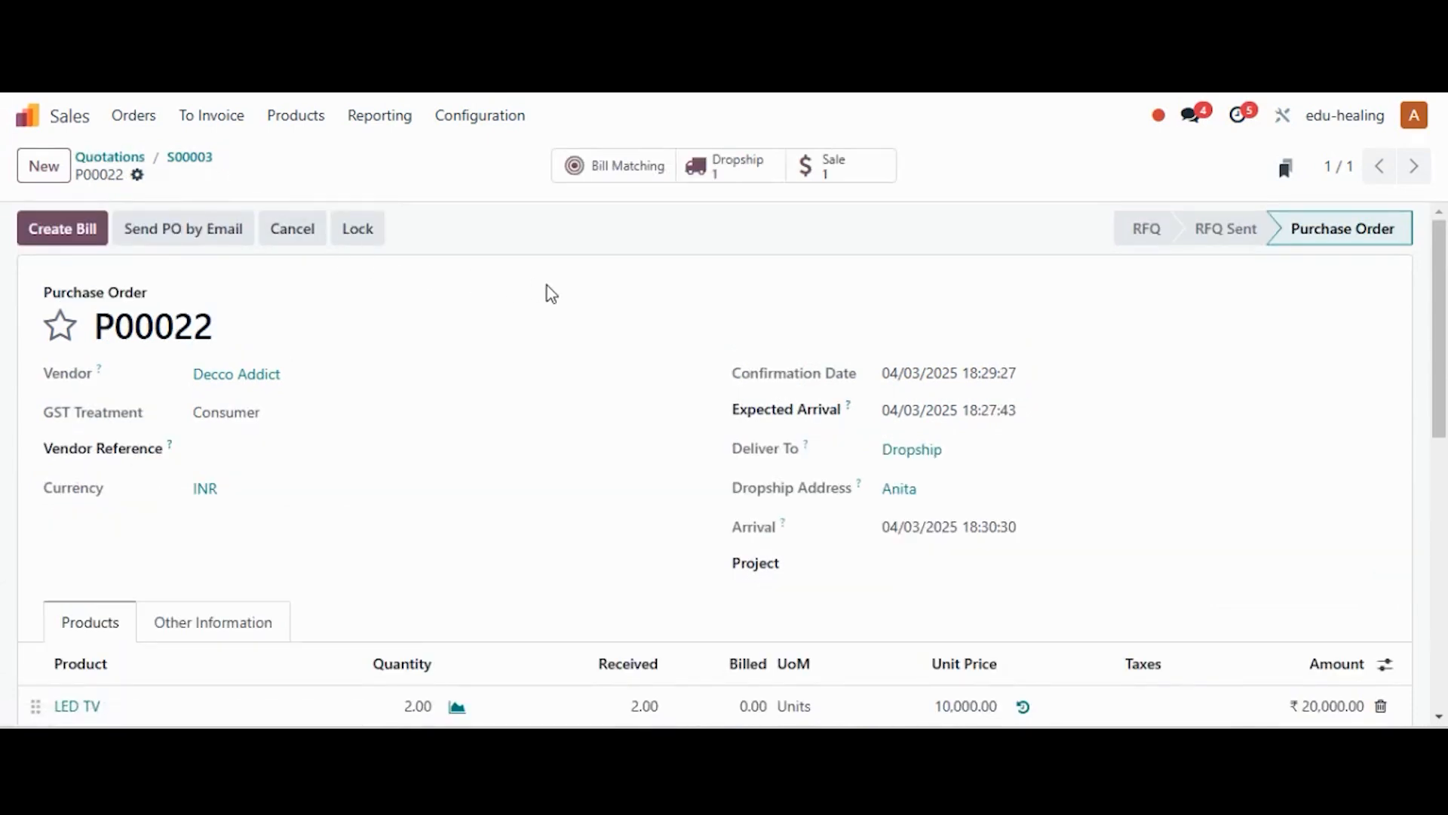
# Post a ₹20,000.00 vendor bill for P00022 dated 04/03/2025, then return to S00003
pyautogui.click(84, 238)
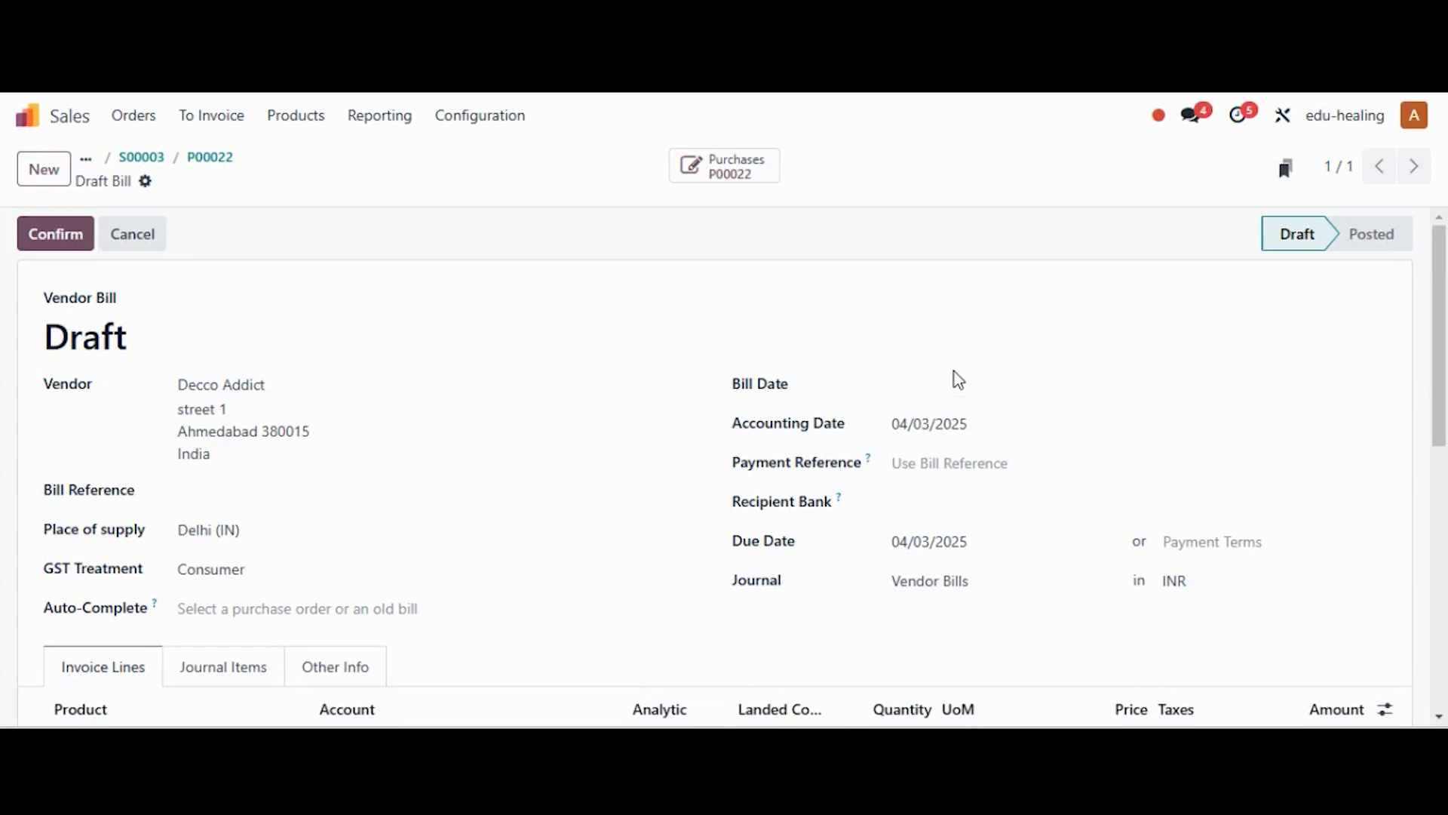
pyautogui.click(922, 392)
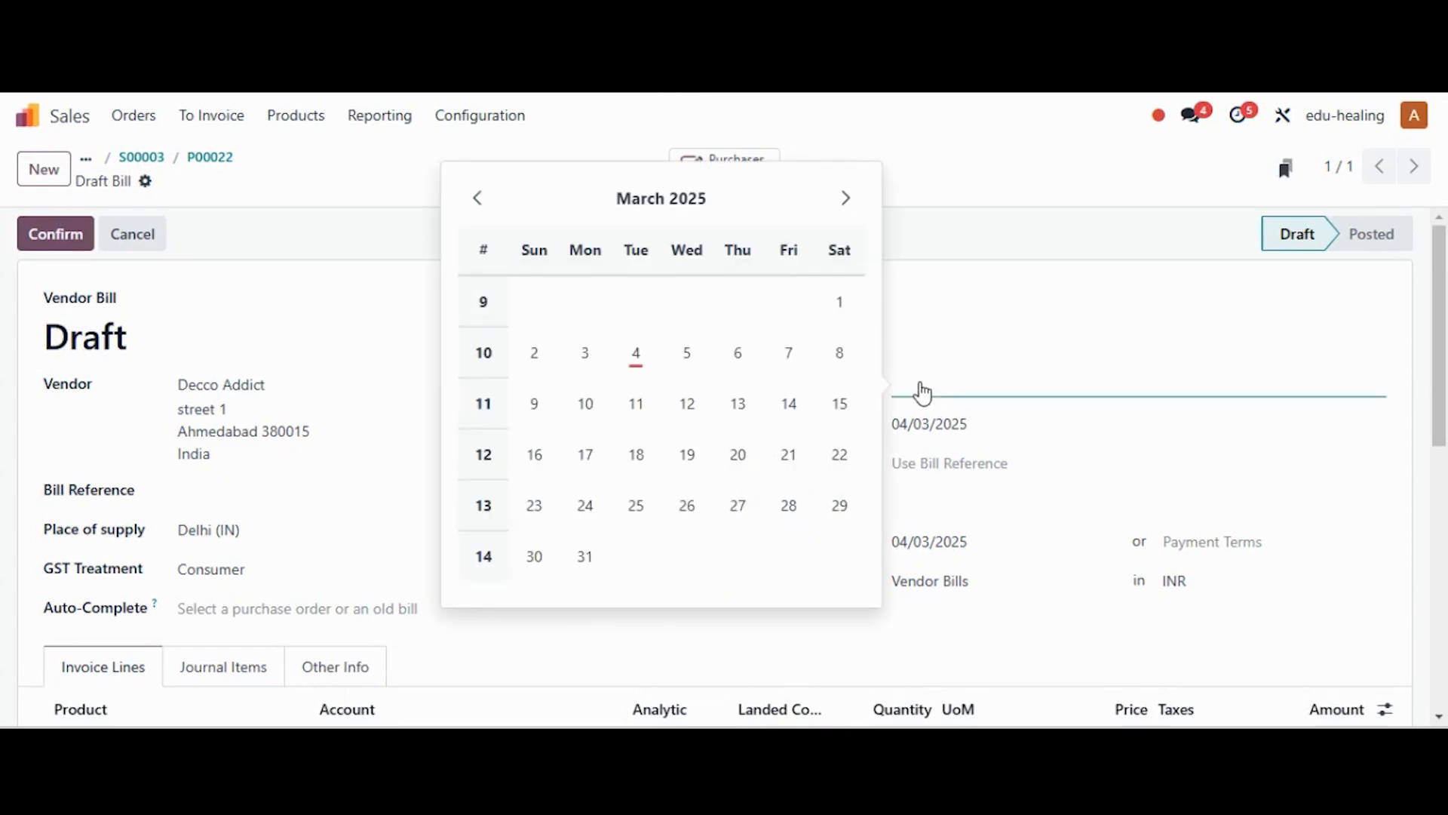
pyautogui.click(637, 353)
pyautogui.click(30, 238)
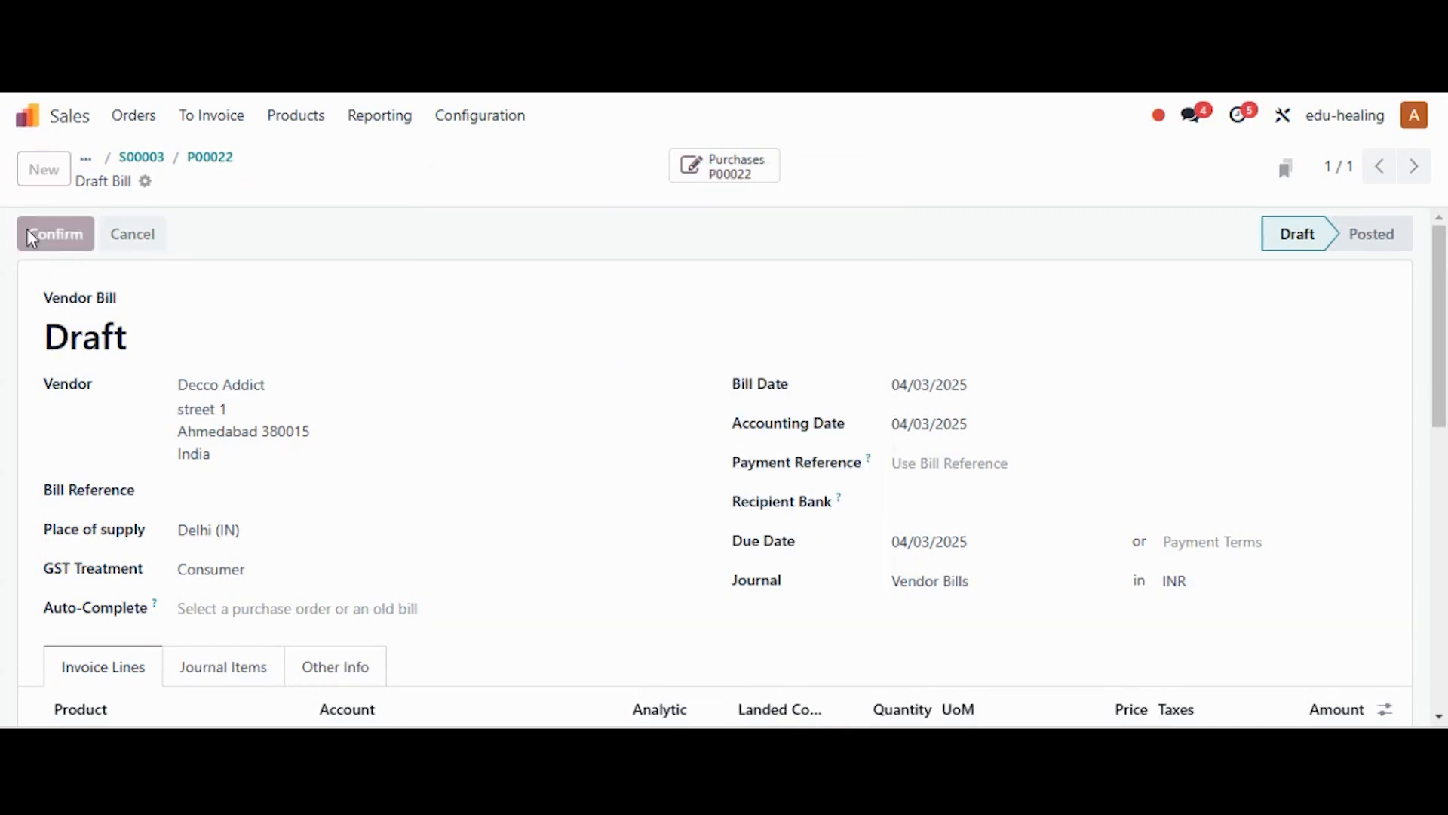
pyautogui.click(204, 164)
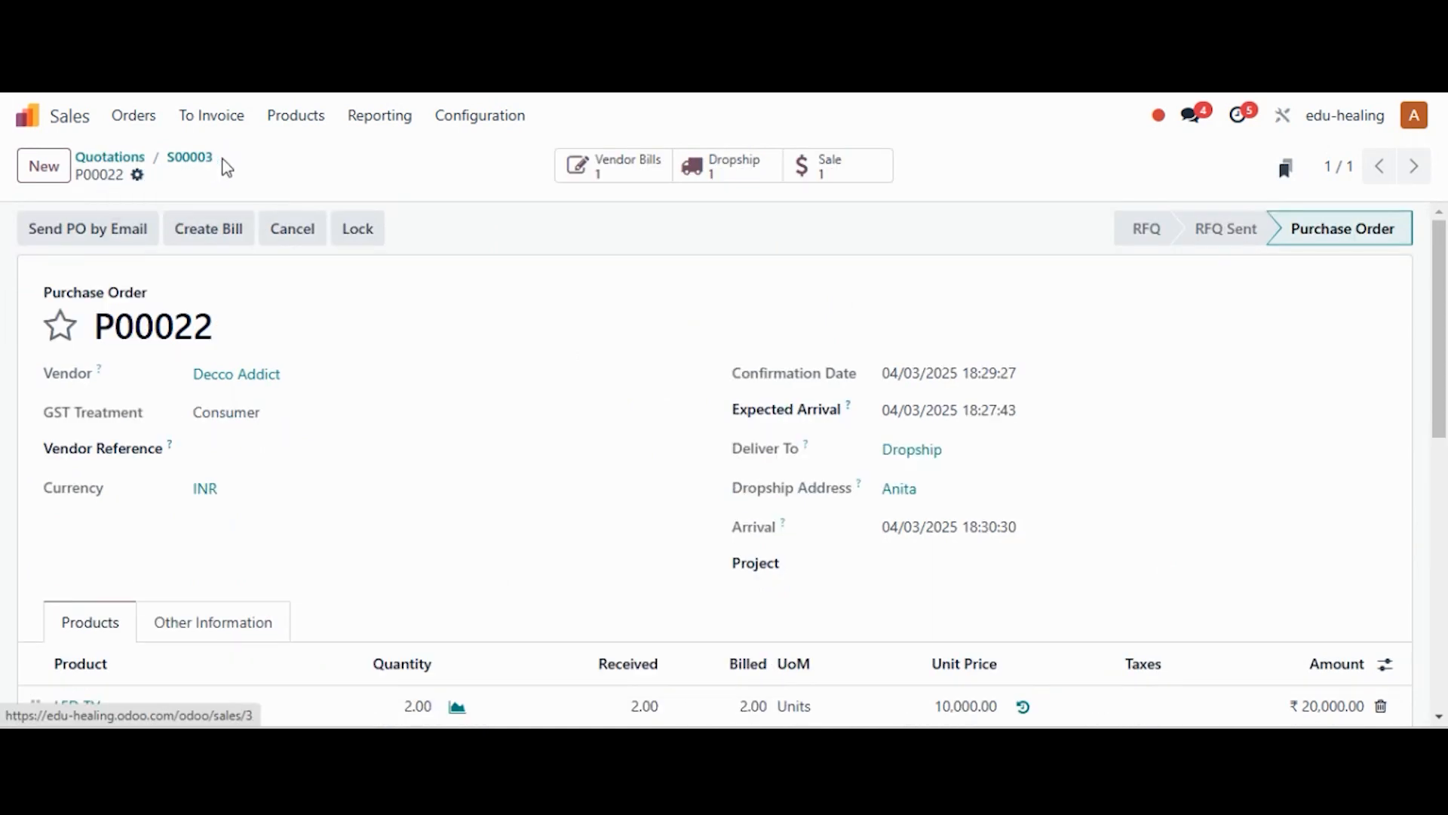
pyautogui.click(187, 158)
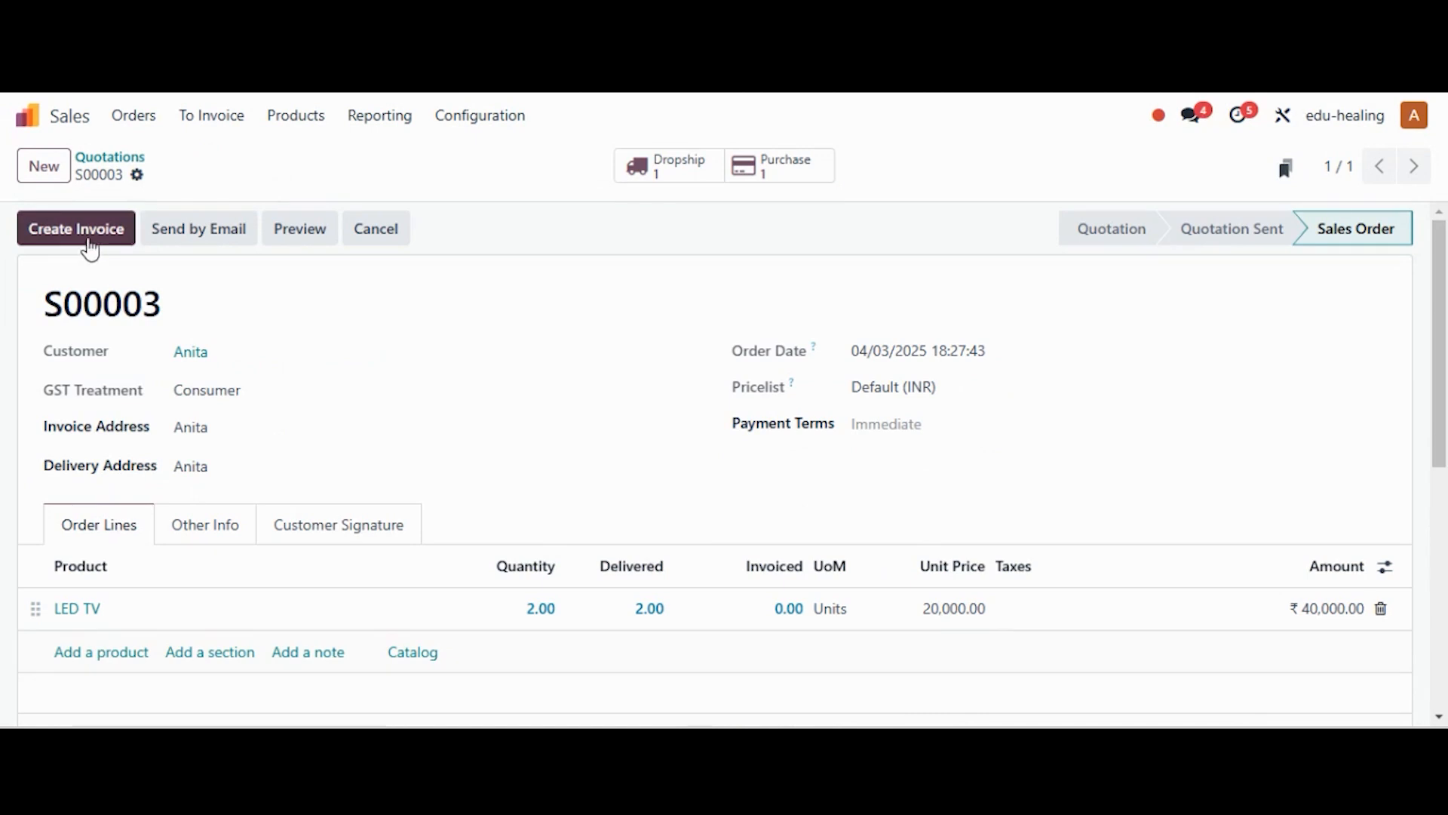
# Create and post invoice INV/24-25/0002 for ₹40,000.00 dated 04/03/2025, then return to S00003
pyautogui.click(86, 237)
pyautogui.click(261, 516)
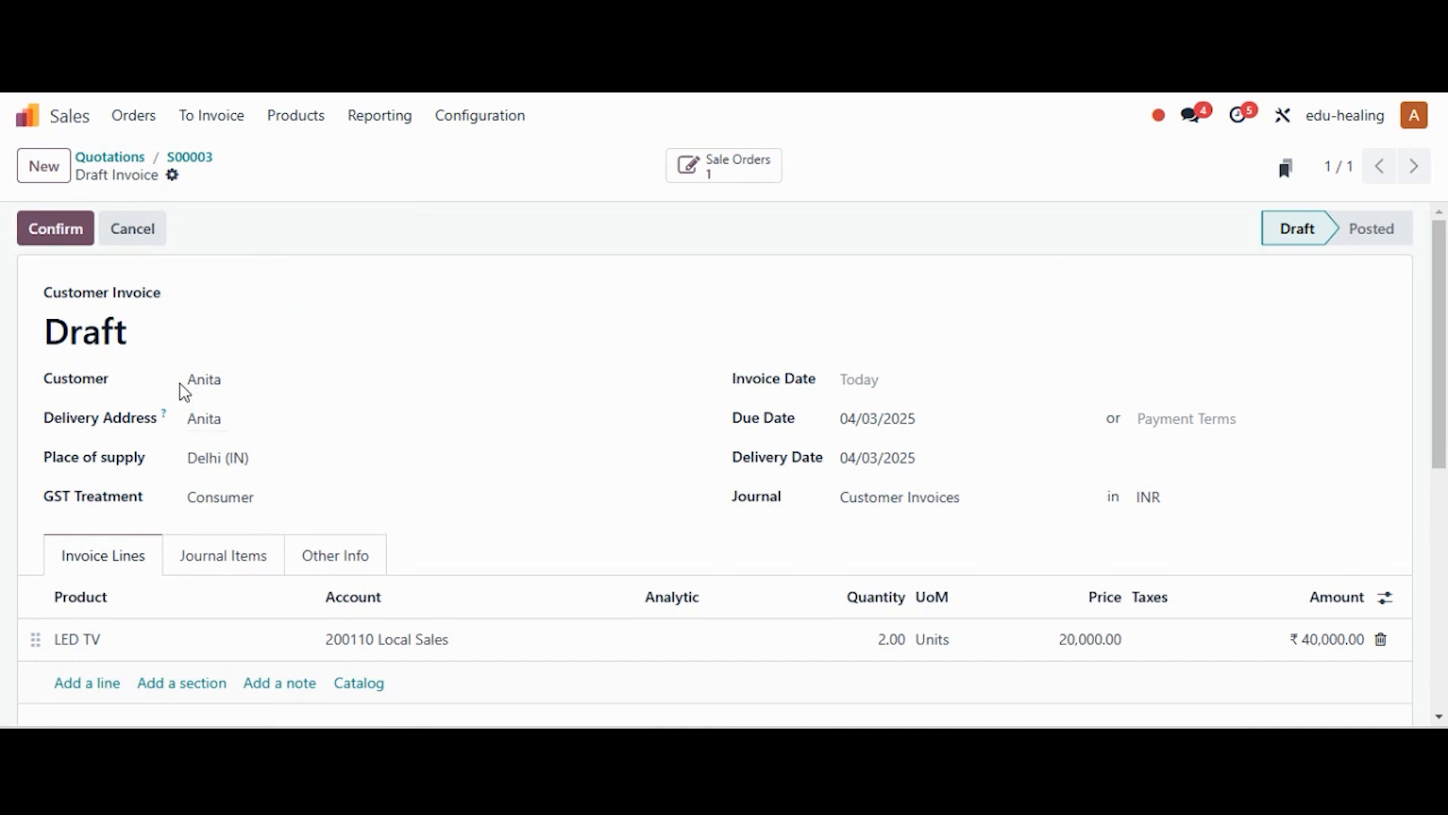
pyautogui.click(868, 380)
pyautogui.click(581, 349)
pyautogui.click(65, 230)
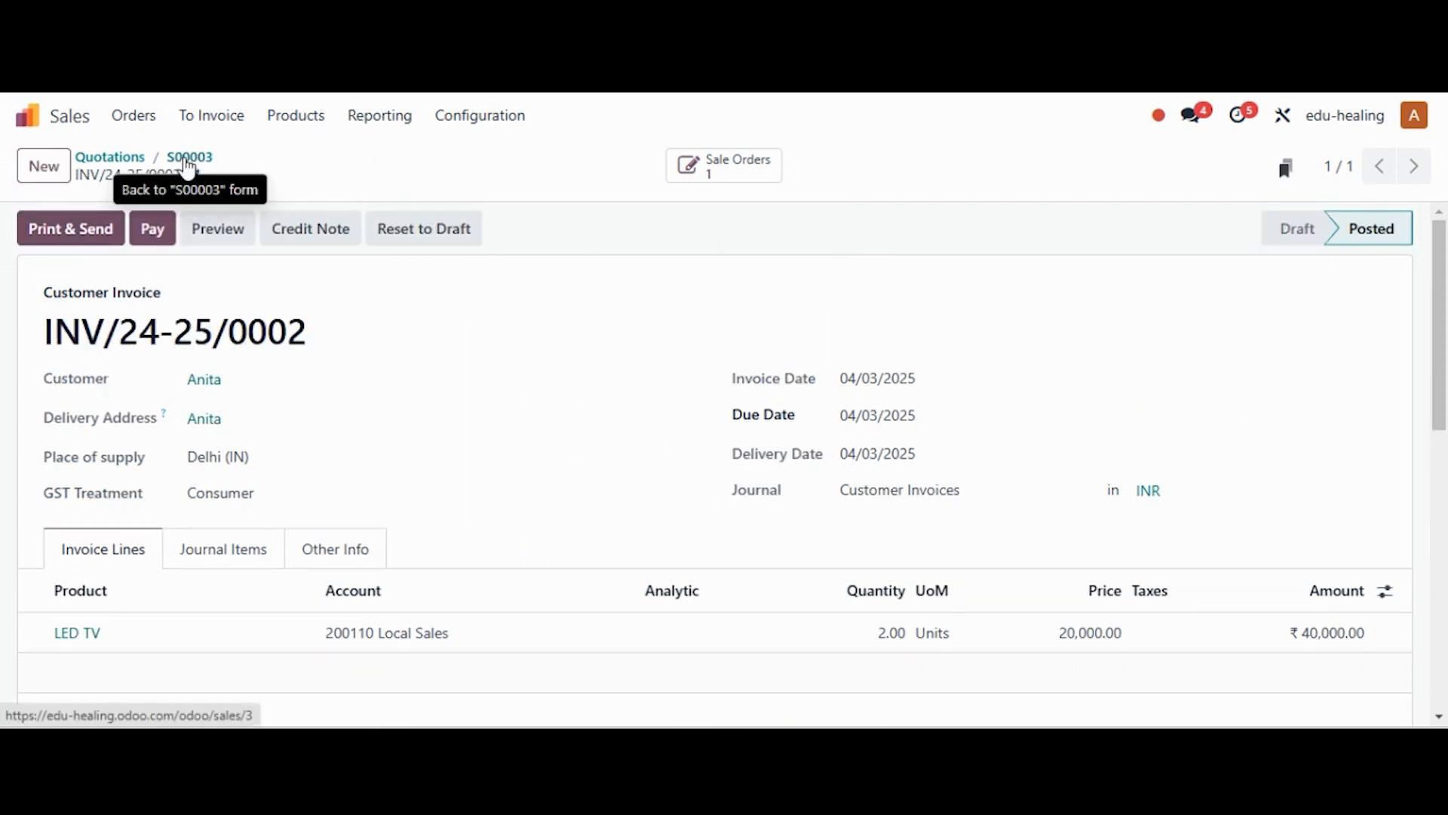
pyautogui.click(188, 158)
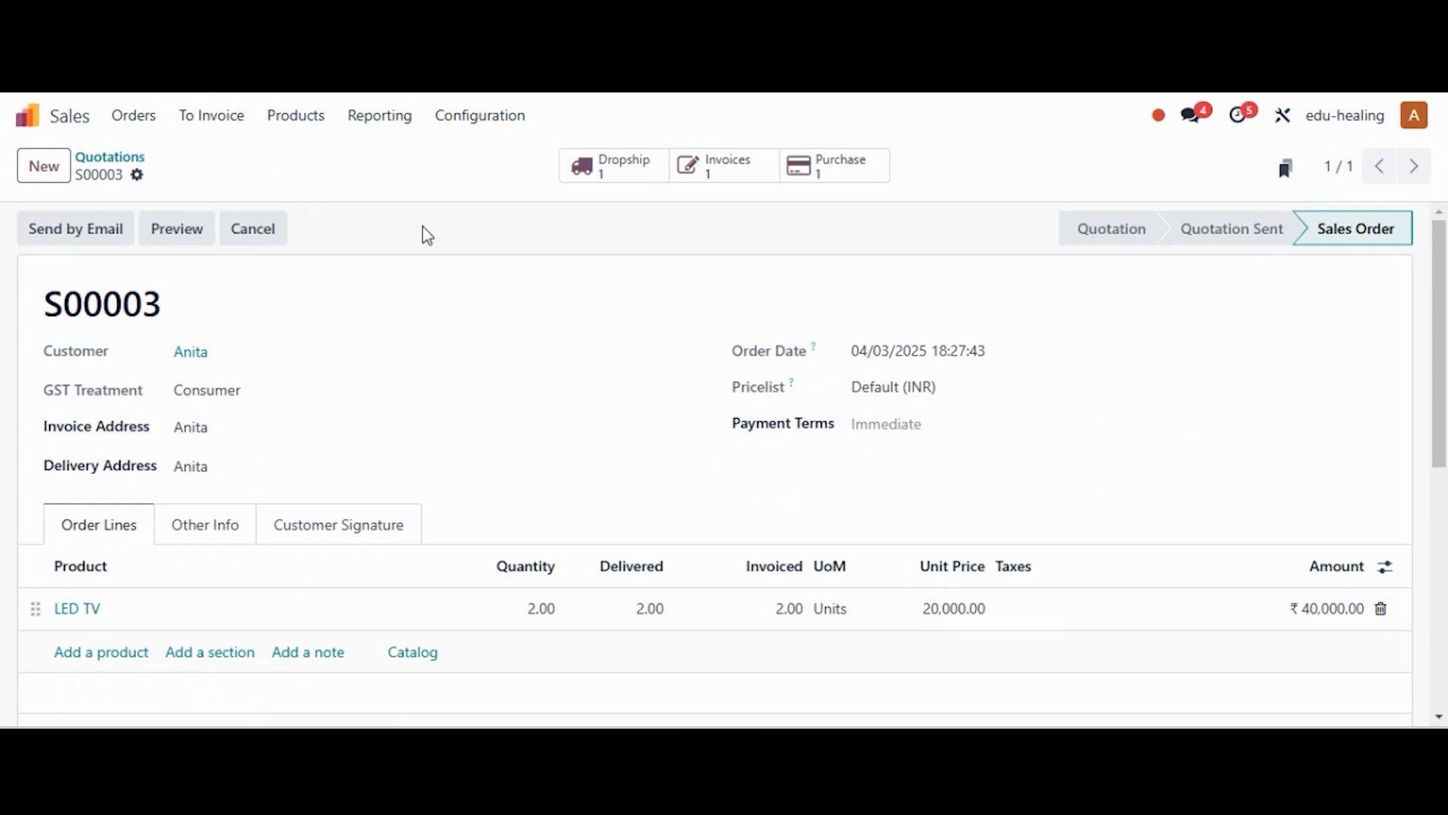